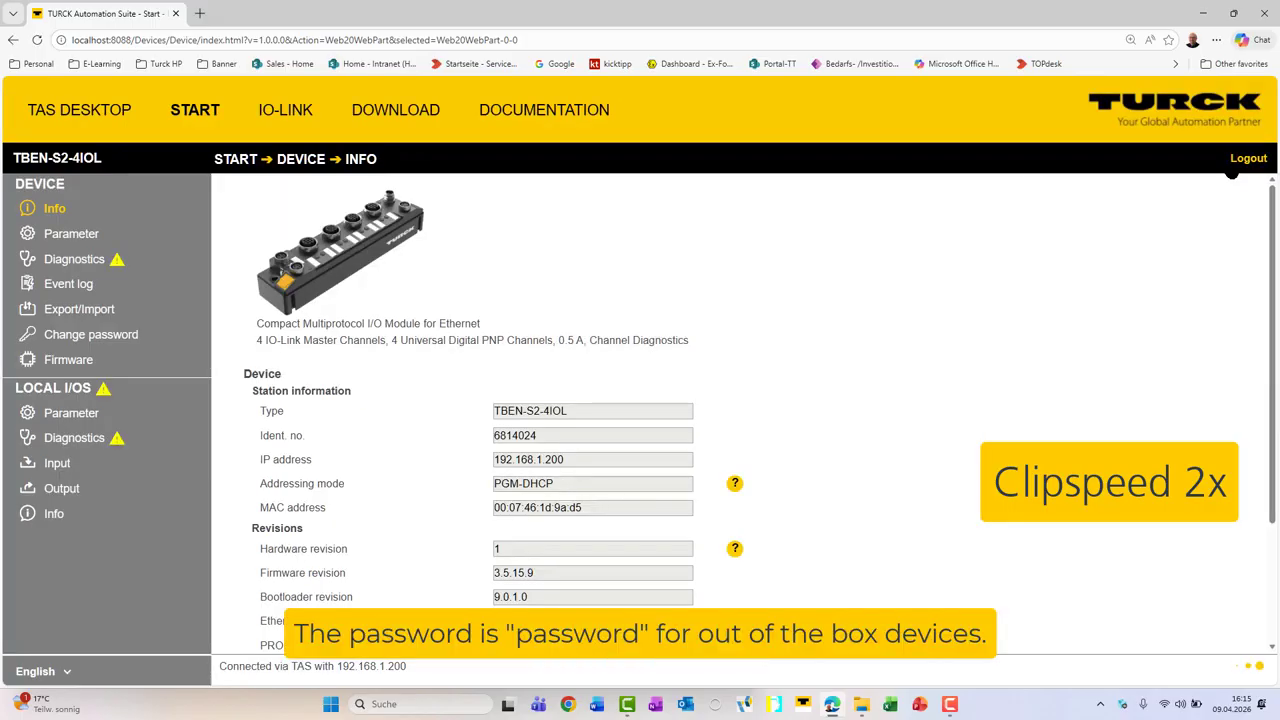
# Step: Search the web for the matching IODD of the FS501-L-30-LI2UPN8-H1141 flow sensor on IO-Link port 4
pyautogui.click(286, 112)
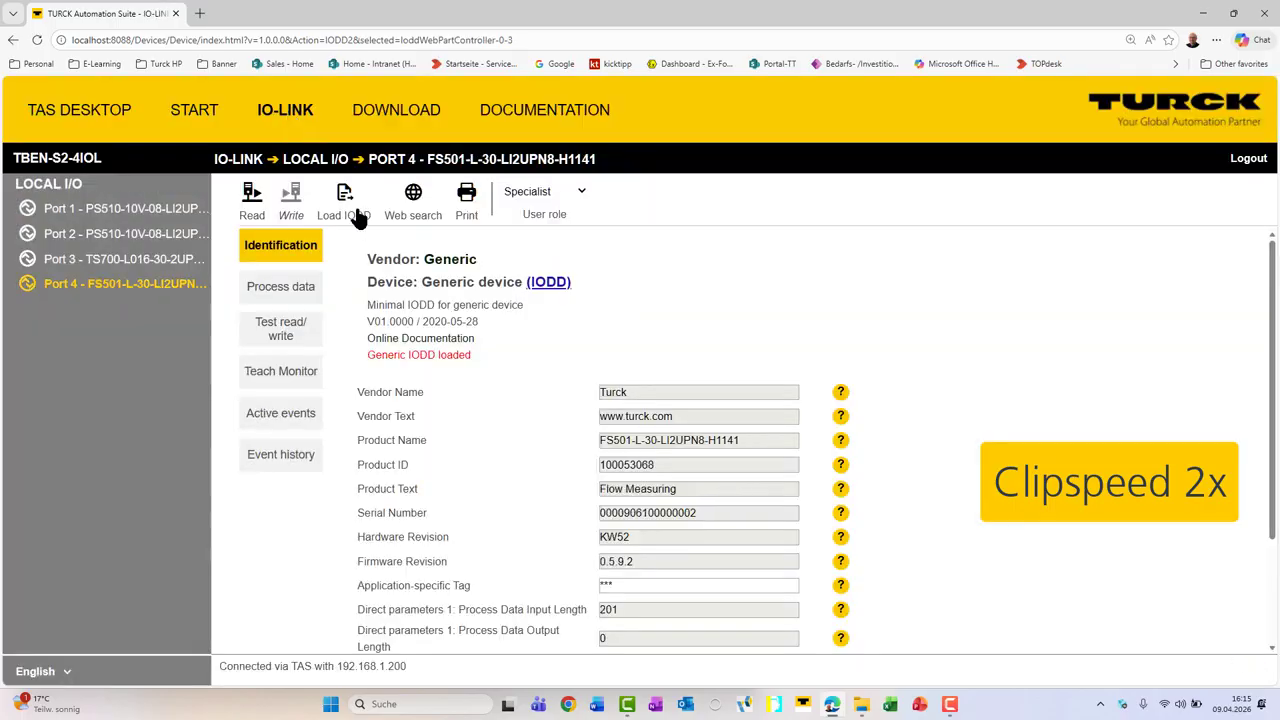
pyautogui.click(413, 200)
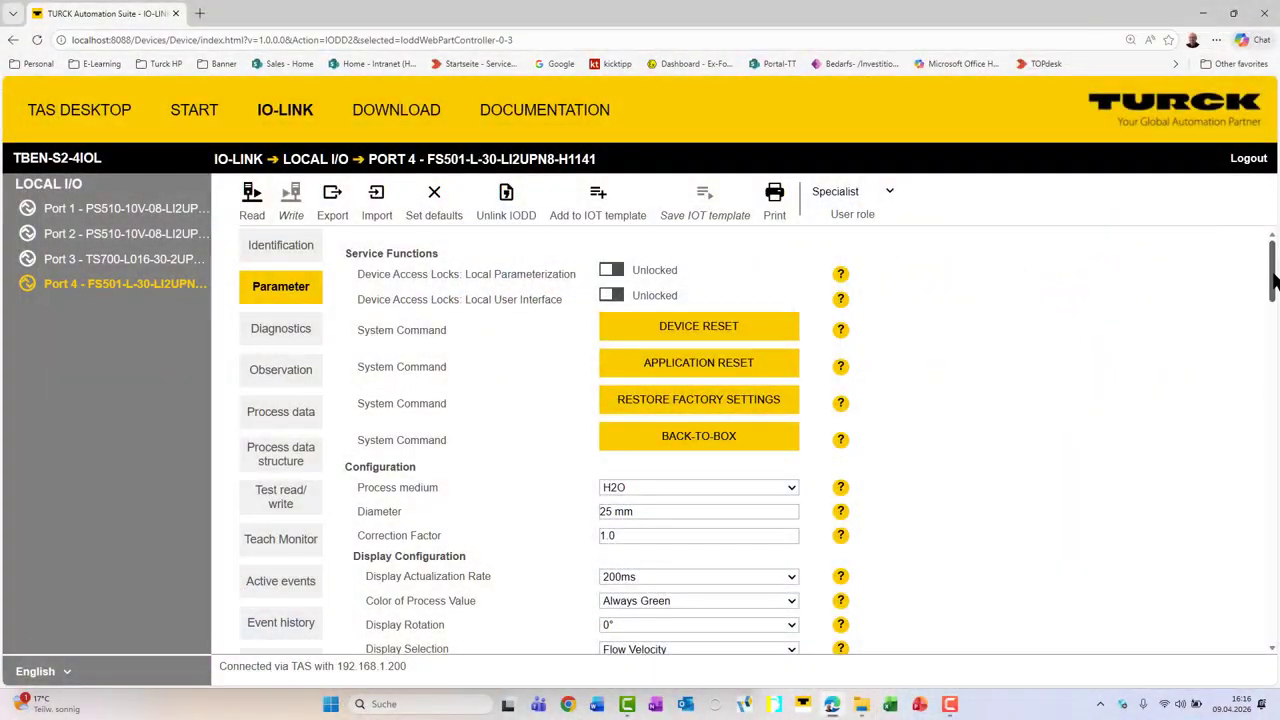
# Step: Set Output 2 to Switching Output with SSC2.2 -- MDC2 Temperature as its physical source, and write the parameters to the sensor
pyautogui.moveTo(1274, 281); pyautogui.dragTo(1274, 396)
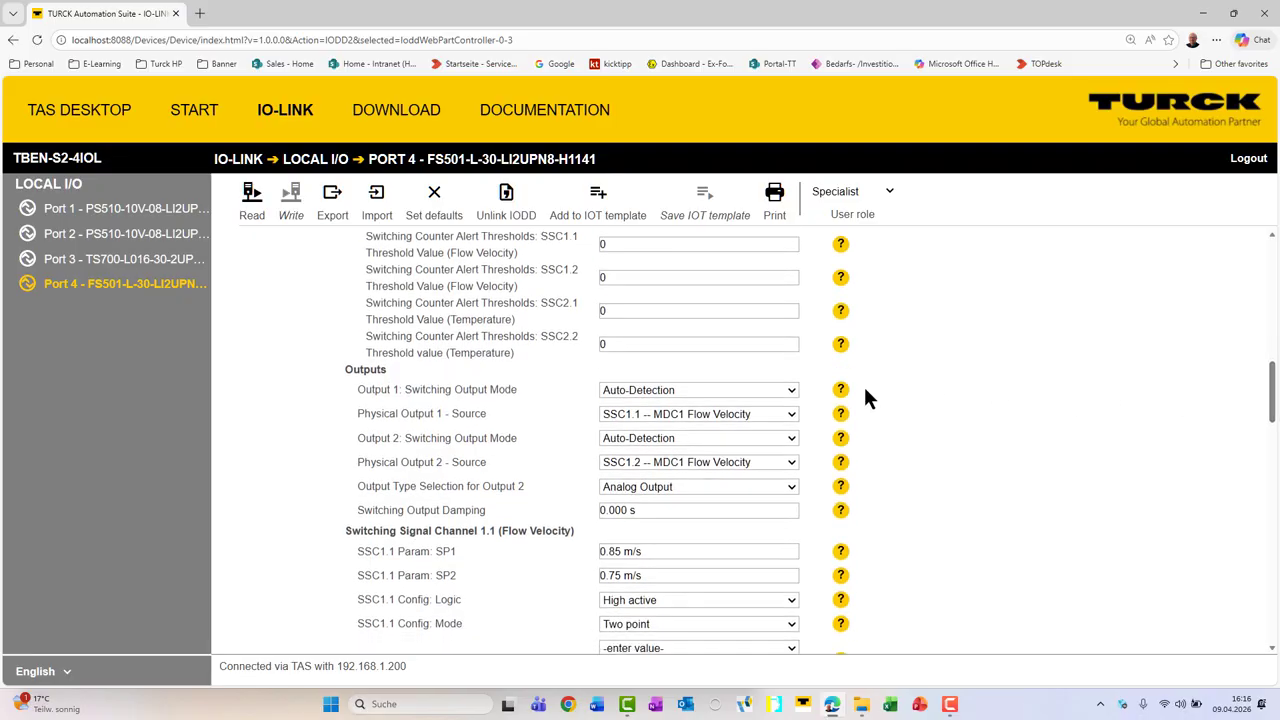
pyautogui.click(771, 487)
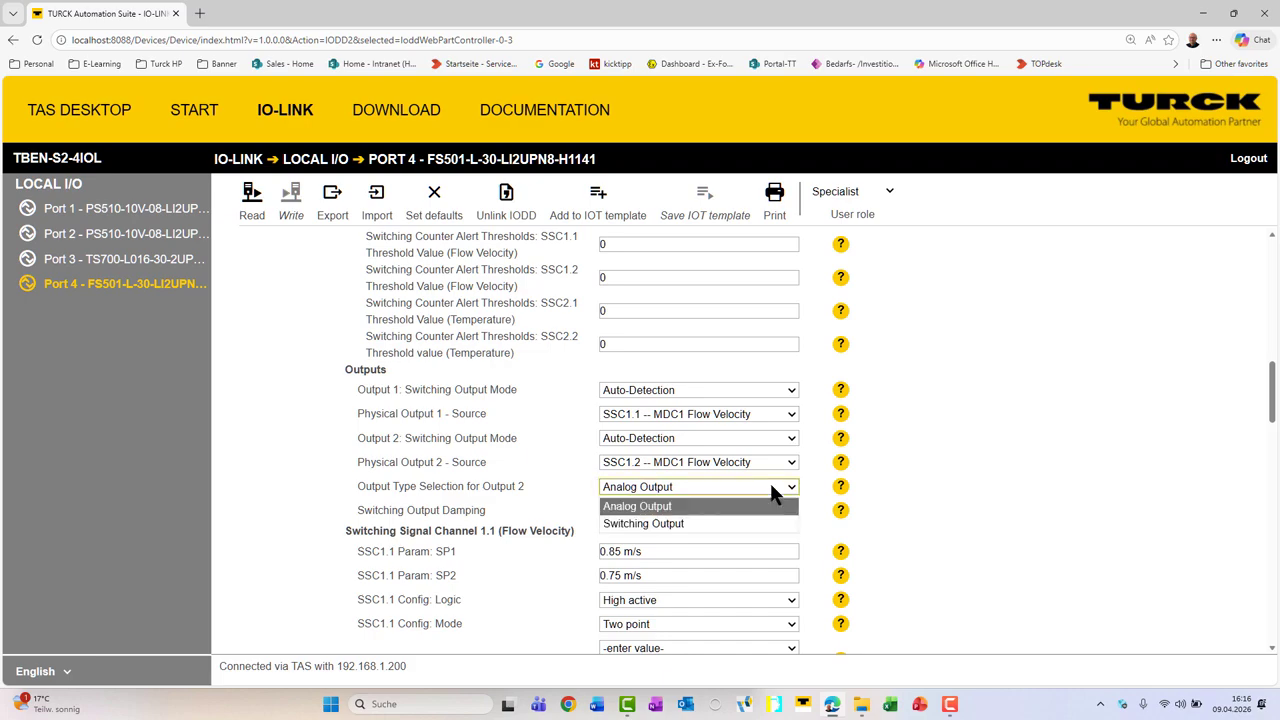
pyautogui.click(710, 525)
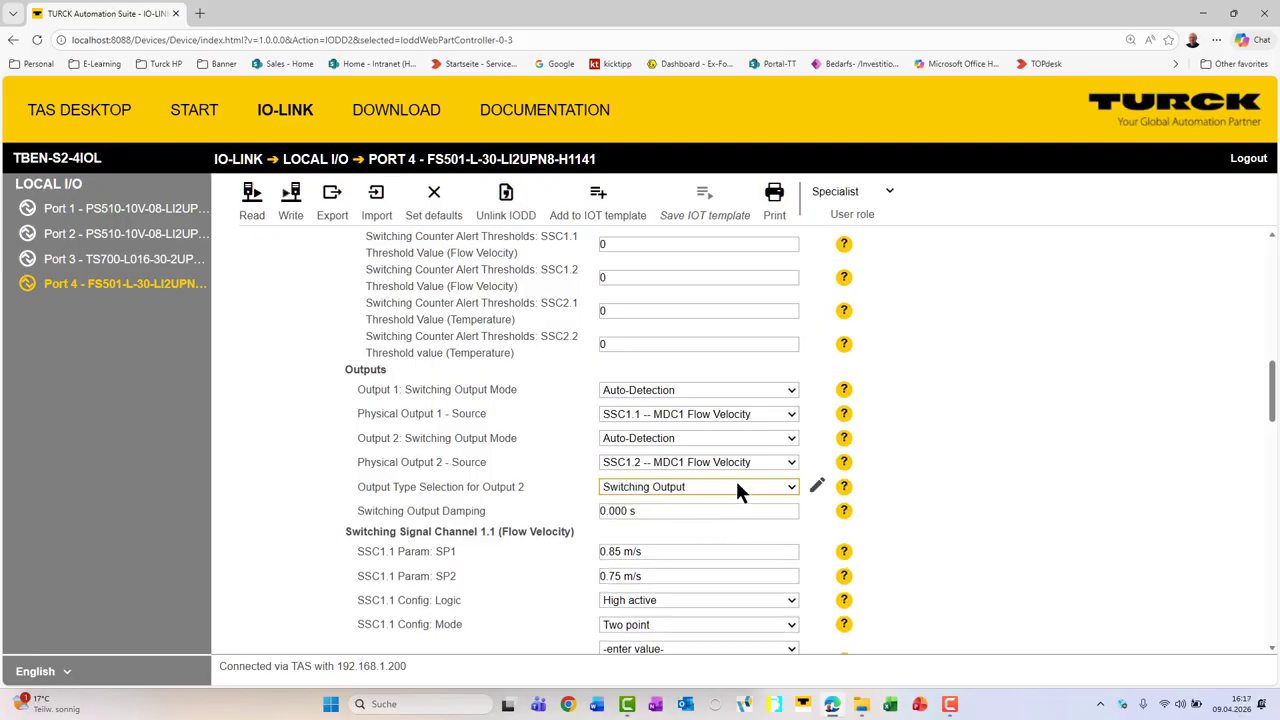
pyautogui.click(763, 454)
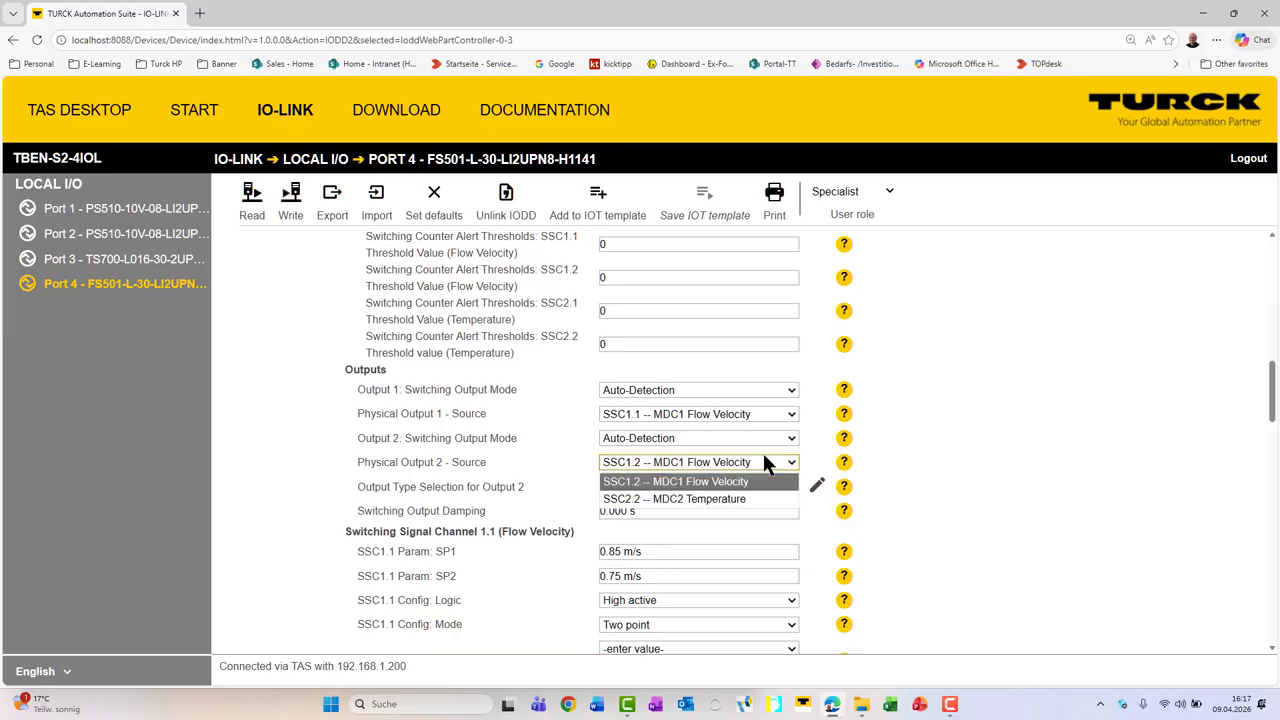
pyautogui.click(733, 498)
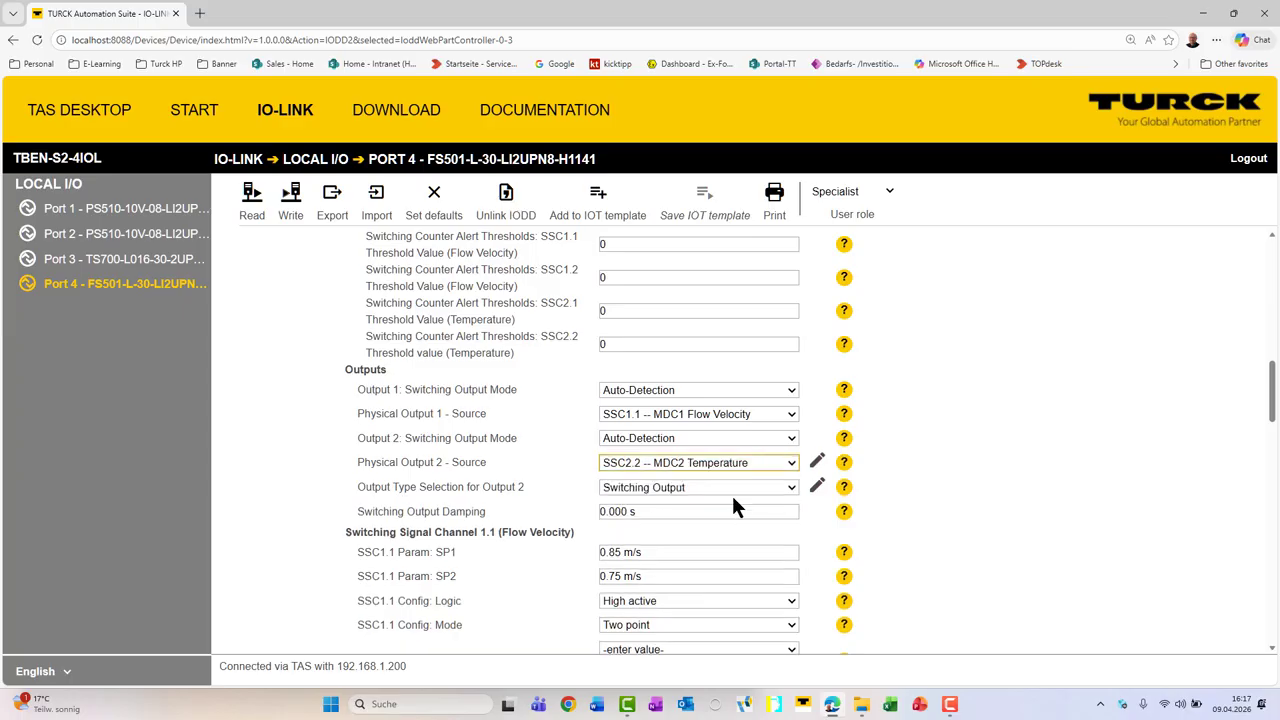
pyautogui.click(289, 205)
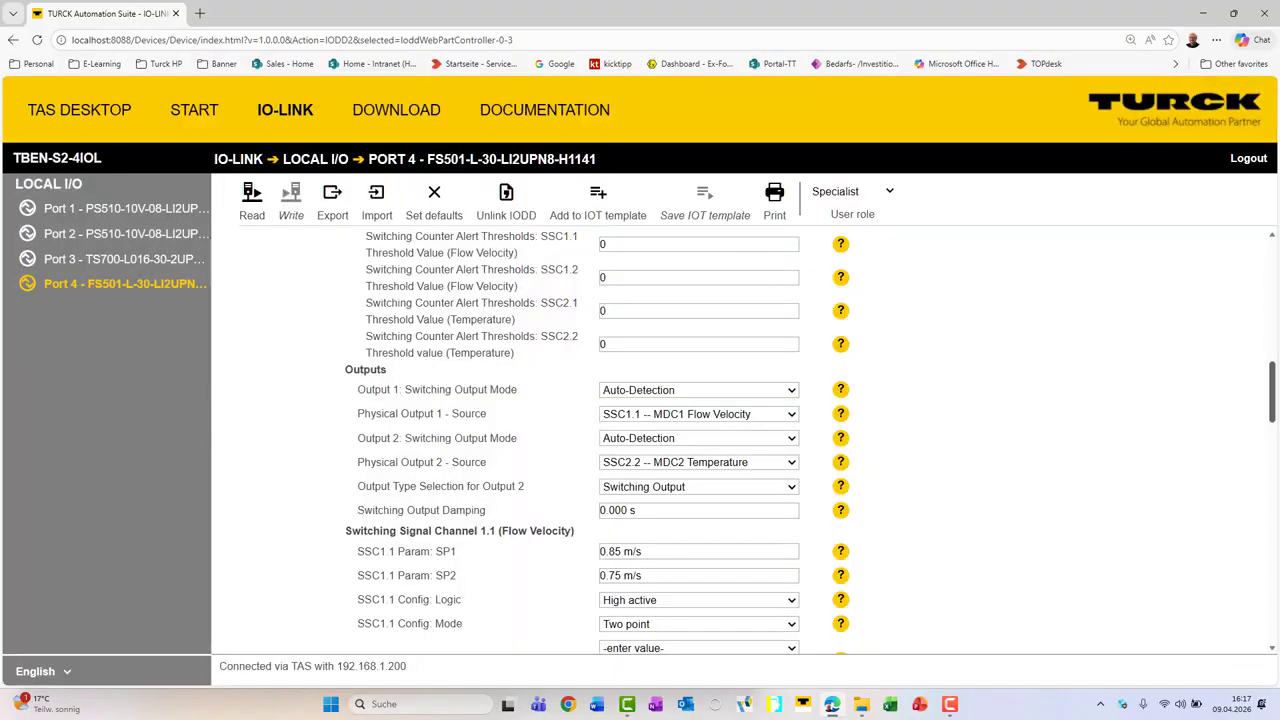
# Step: Open the sensor's Teach Monitor and examine the switching points and live process value chart
pyautogui.moveTo(1275, 403); pyautogui.dragTo(1275, 280)
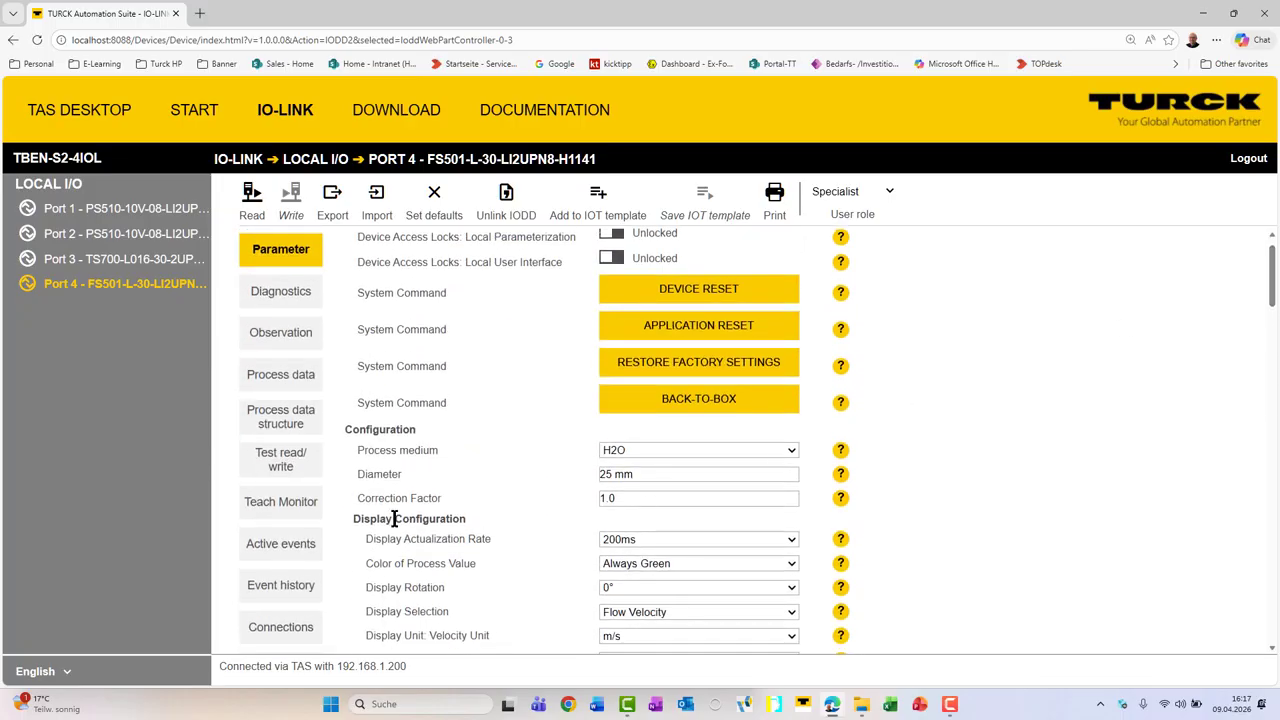
pyautogui.click(305, 509)
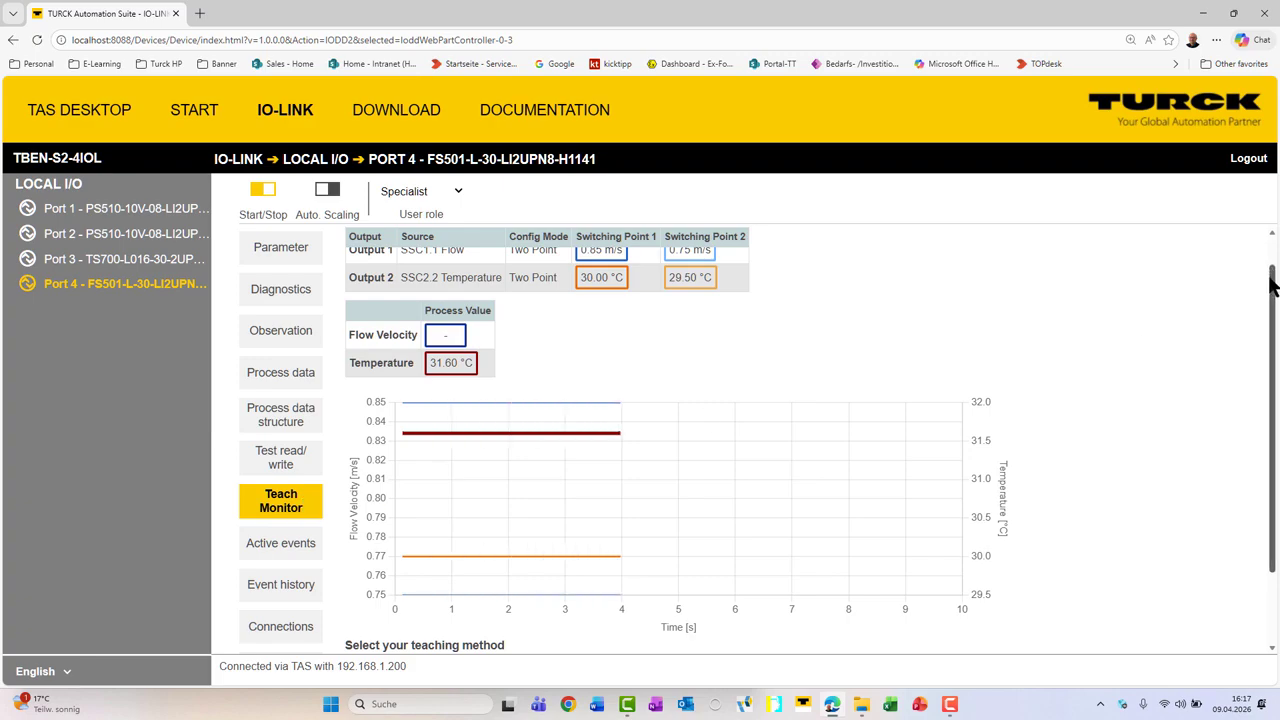
pyautogui.moveTo(1271, 285); pyautogui.dragTo(1273, 262)
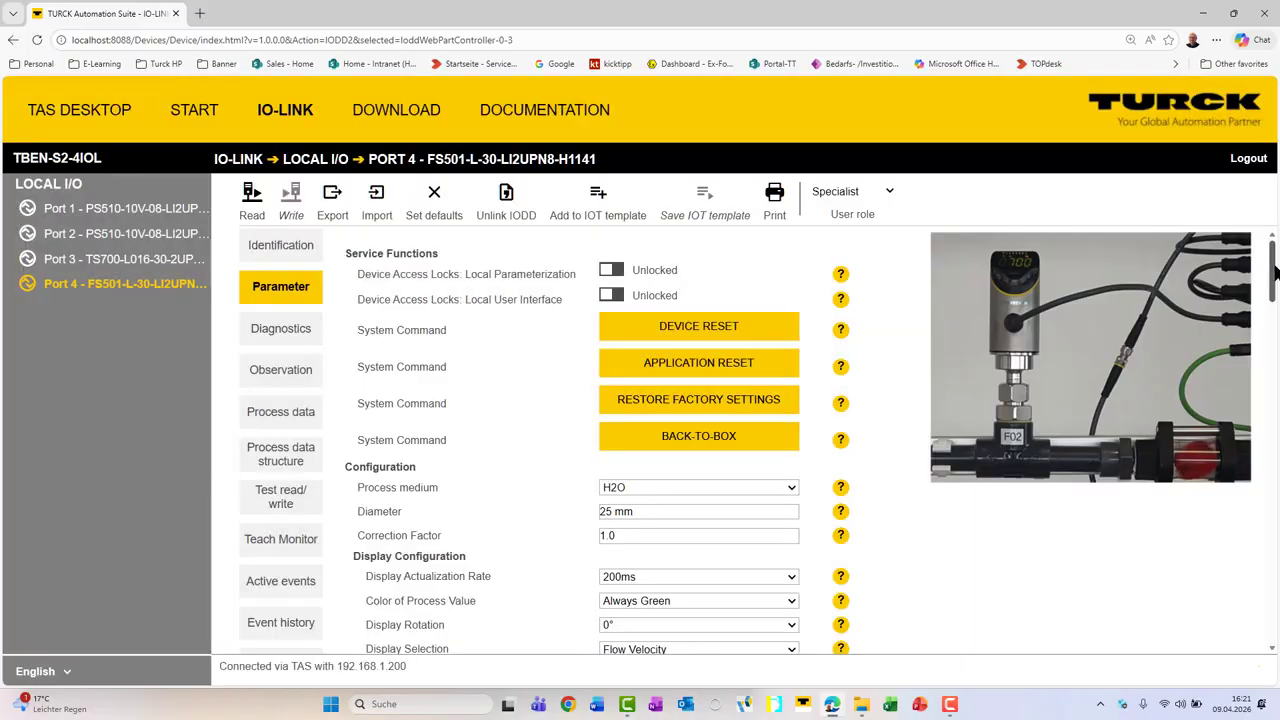
# Step: Select SSC2.2 -- MDC2 Temperature as the source for Physical Output 2 in the sensor's parameters
pyautogui.moveTo(1275, 272); pyautogui.dragTo(1275, 418)
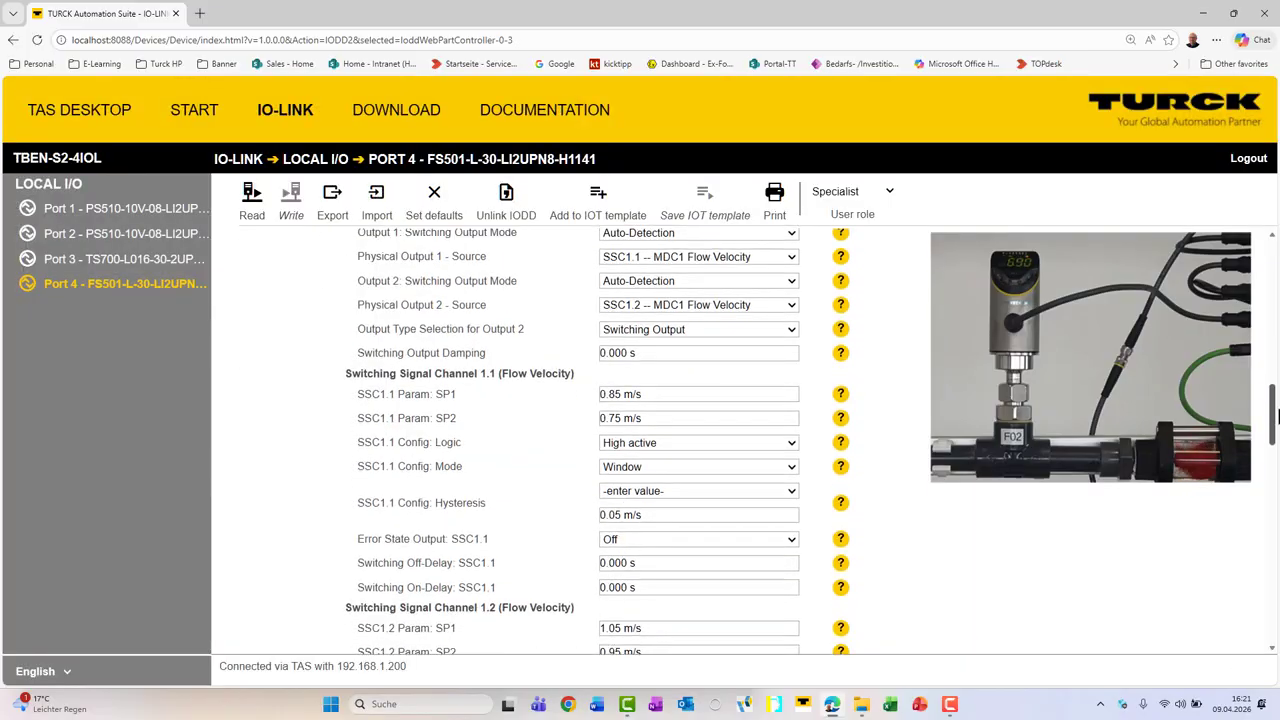
pyautogui.click(756, 305)
pyautogui.click(713, 336)
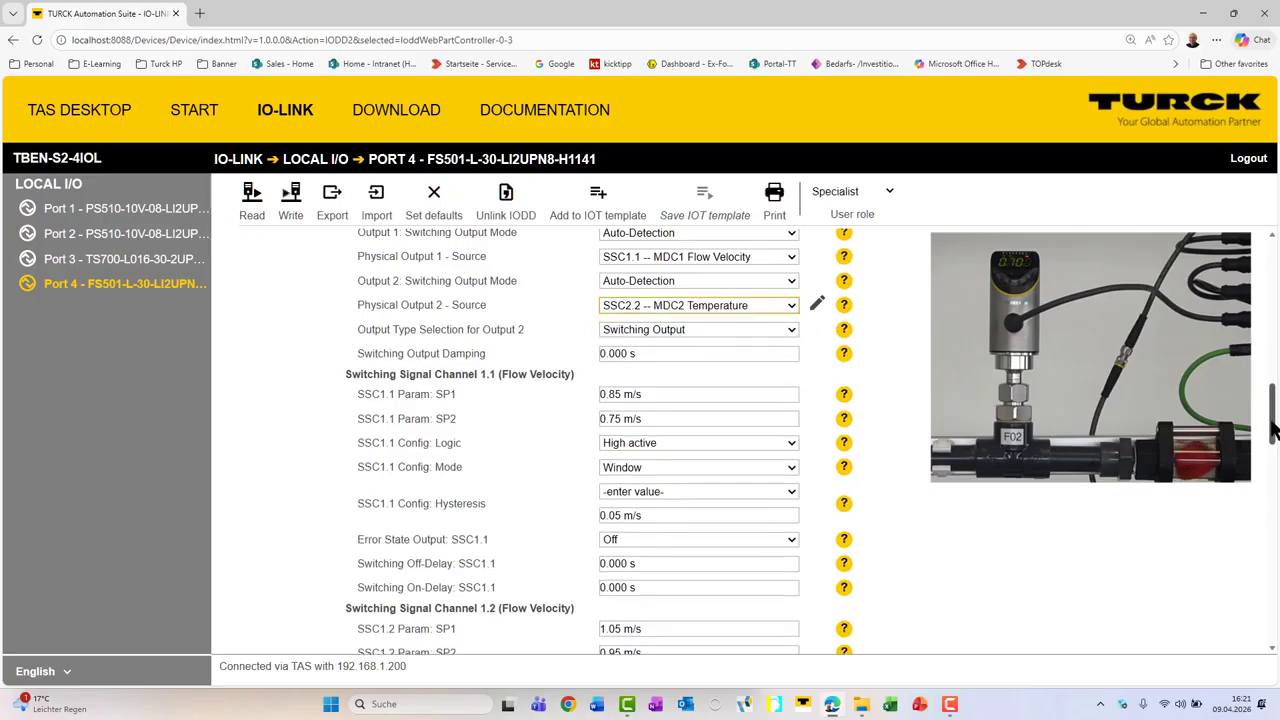
# Step: Set the Display Selection in the Display Configuration to Volume Flow
pyautogui.moveTo(1273, 428); pyautogui.dragTo(1274, 305)
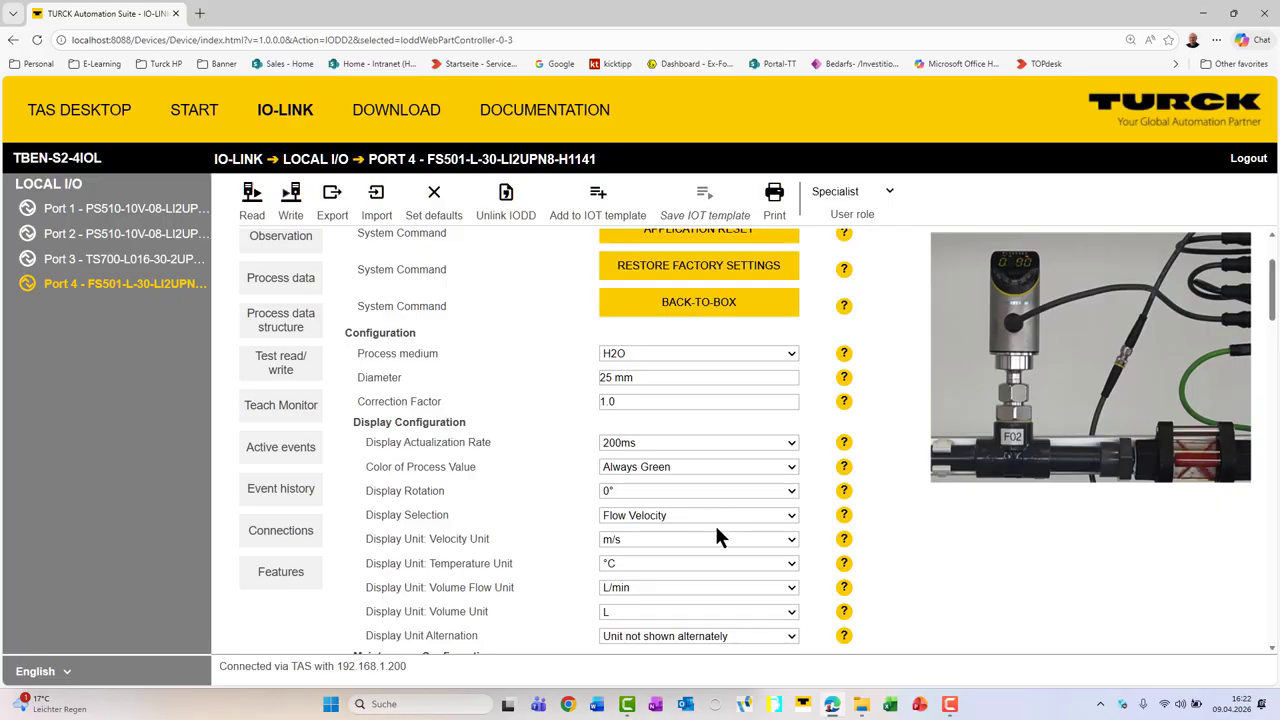
pyautogui.click(722, 516)
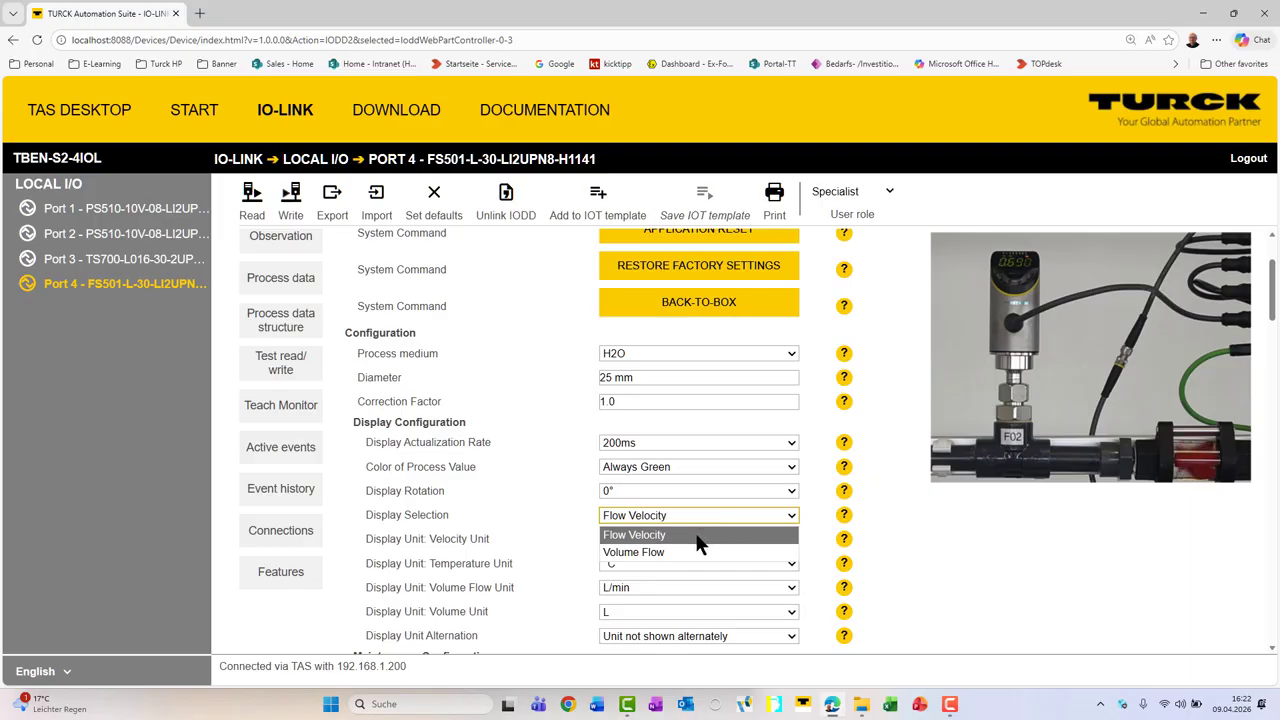
pyautogui.click(690, 553)
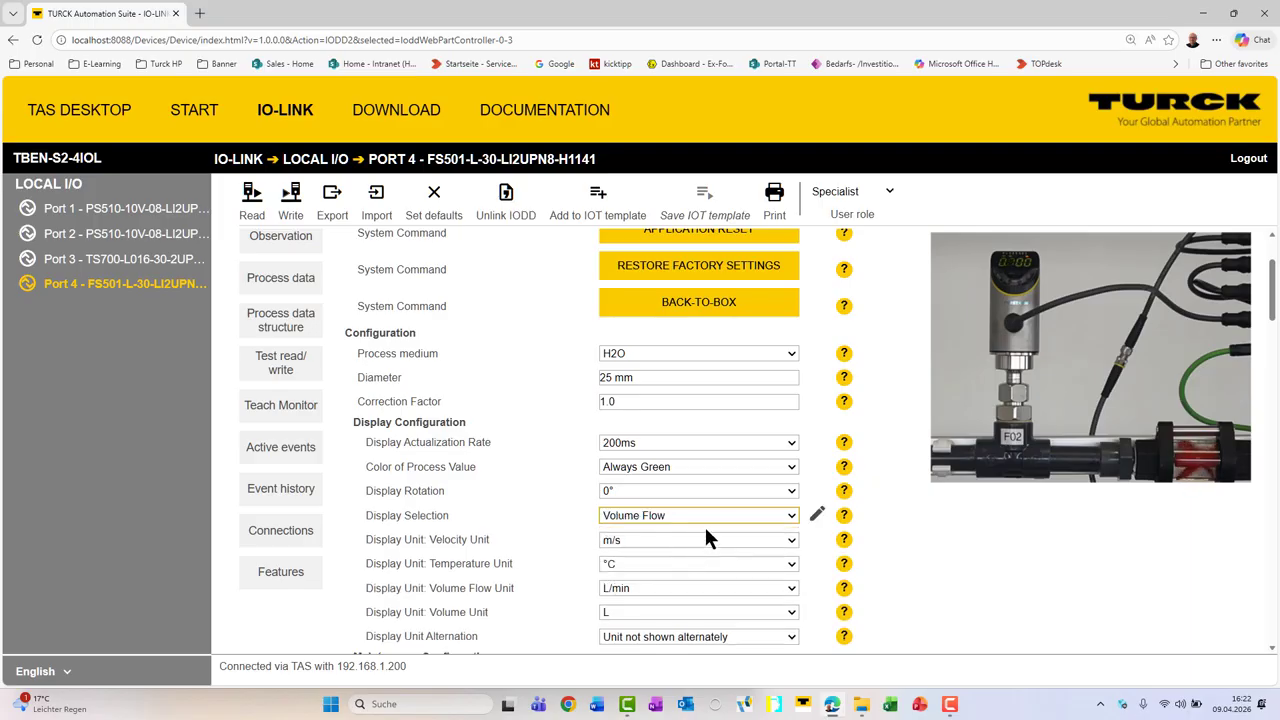
# Step: Review the available display units for volume flow, velocity and temperature without changing them
pyautogui.click(681, 588)
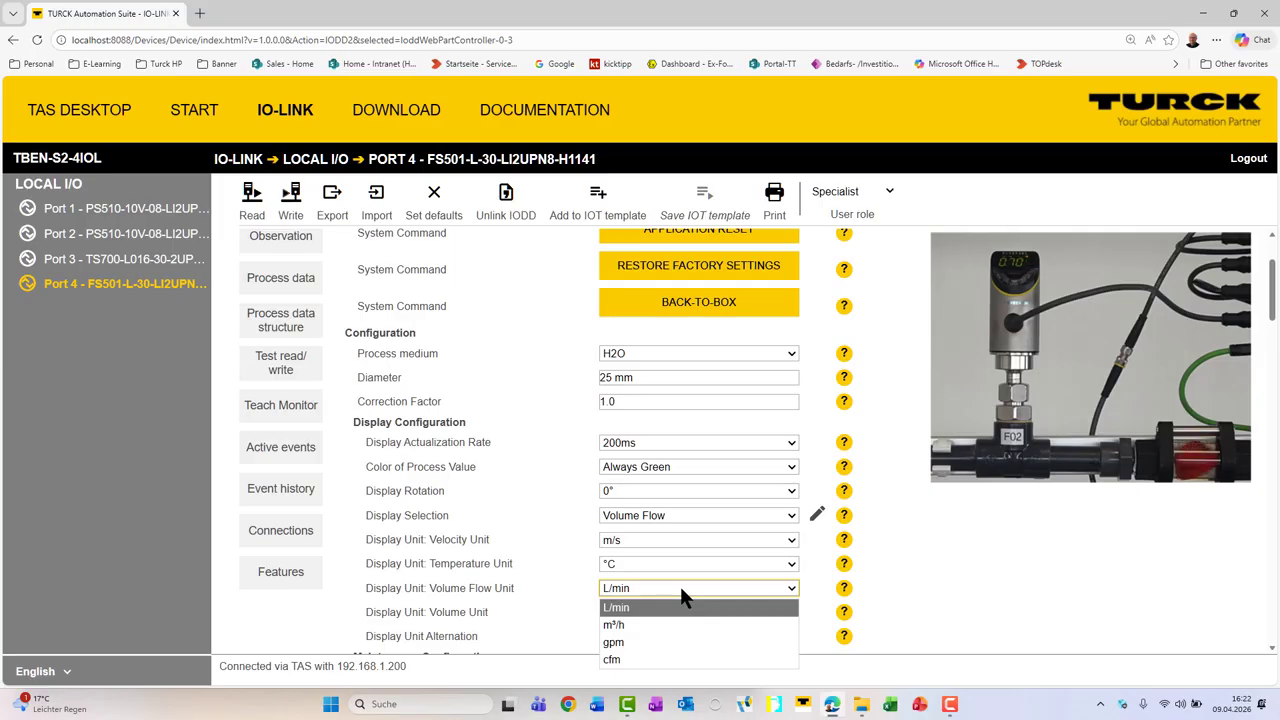
pyautogui.click(972, 515)
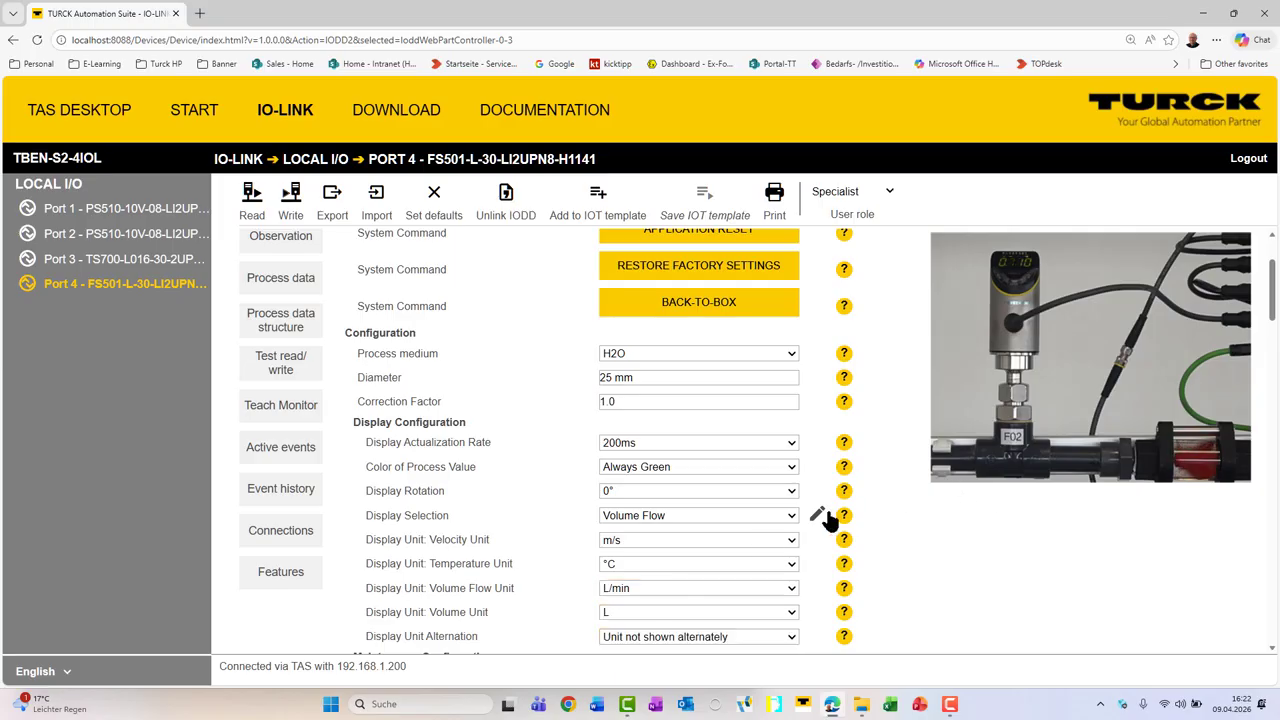
pyautogui.click(777, 540)
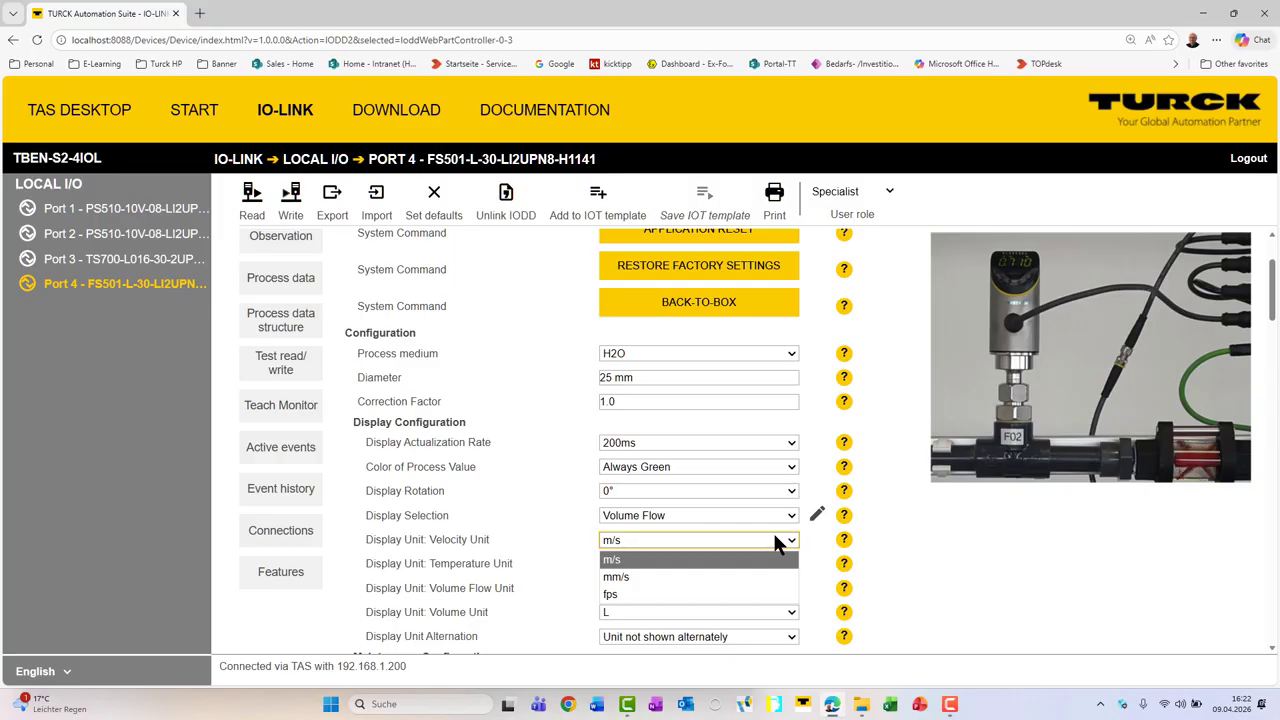
pyautogui.click(1095, 490)
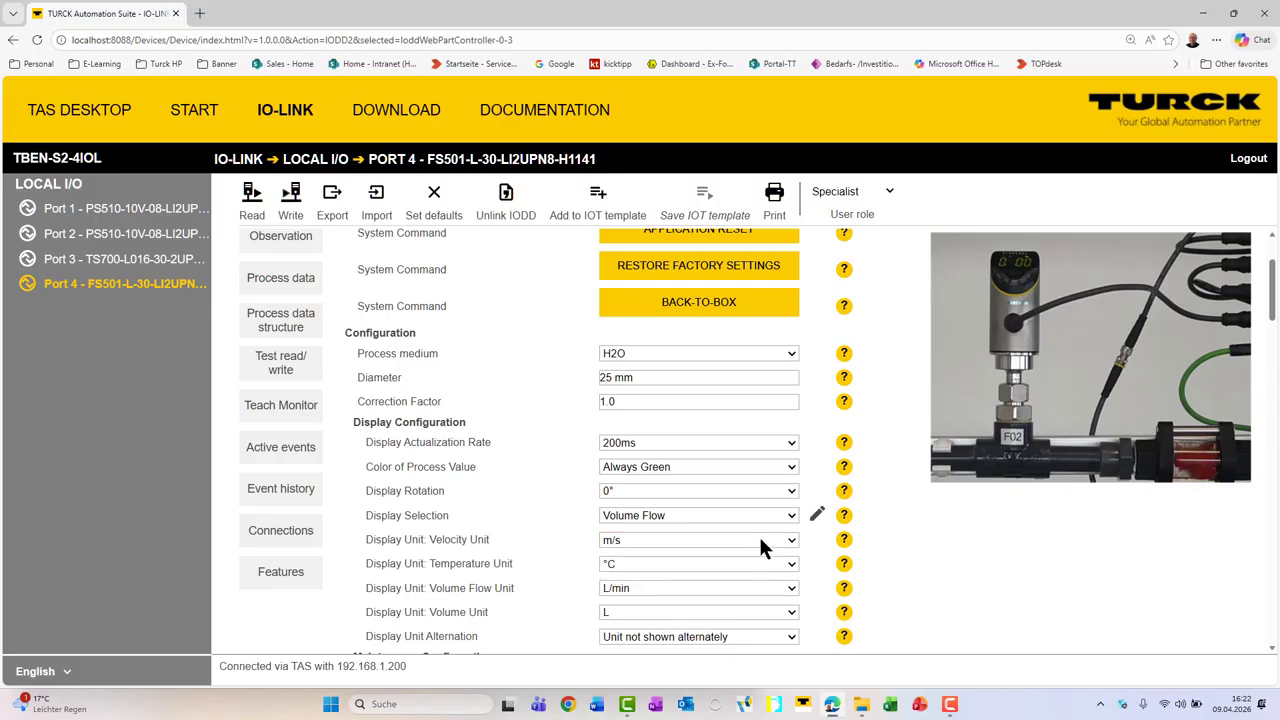
pyautogui.click(748, 563)
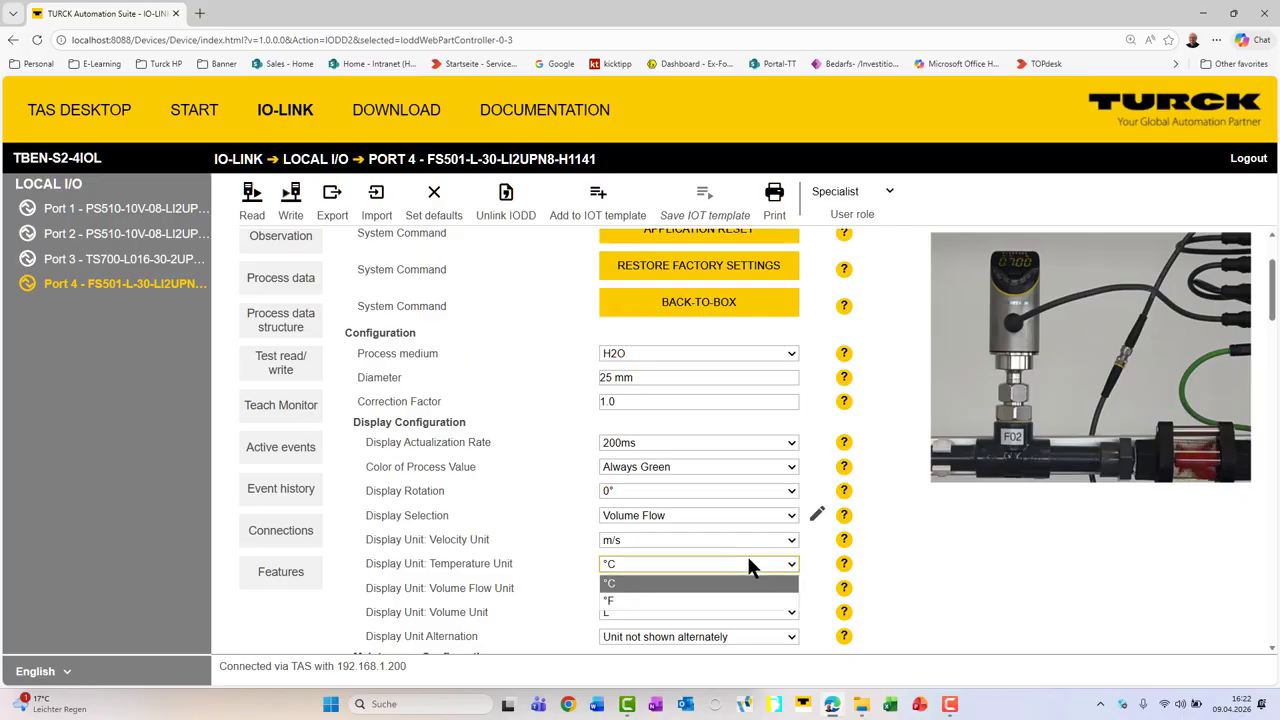
pyautogui.click(990, 501)
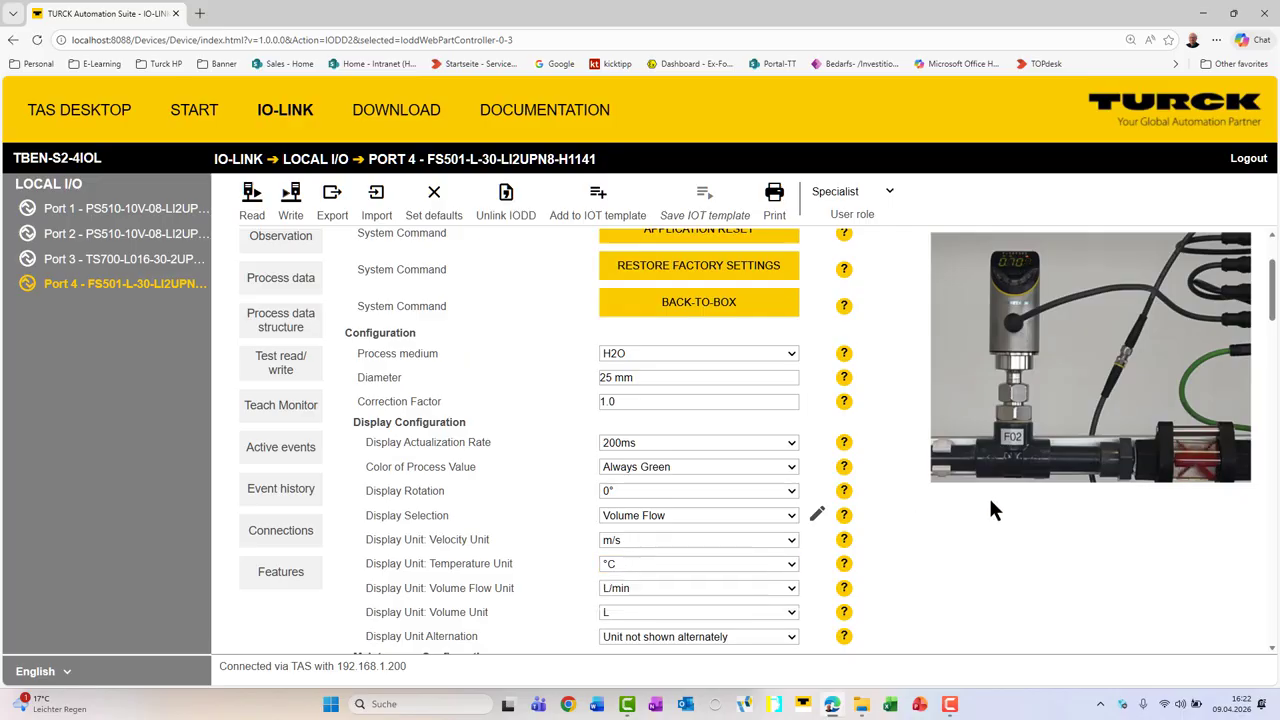
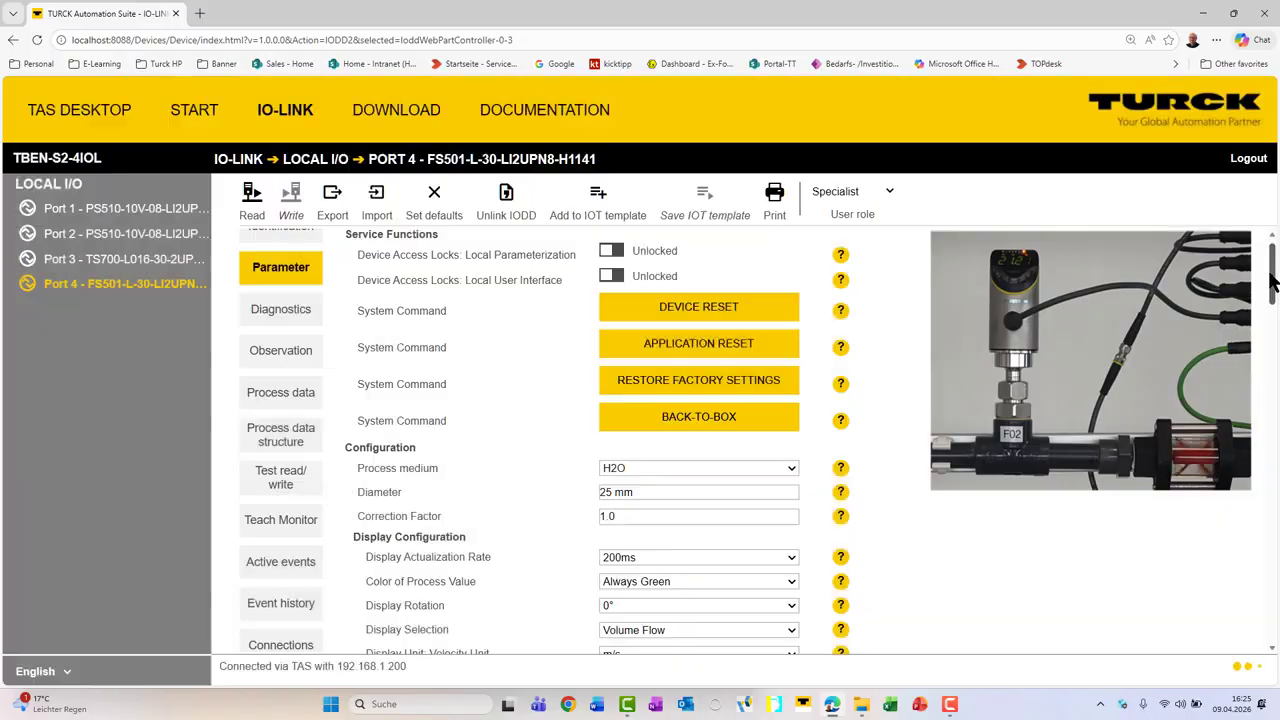
# Step: Set the Display Selection in the Display Configuration to Flow Velocity and write the parameters to the sensor
pyautogui.scroll(-3, 877, 368)
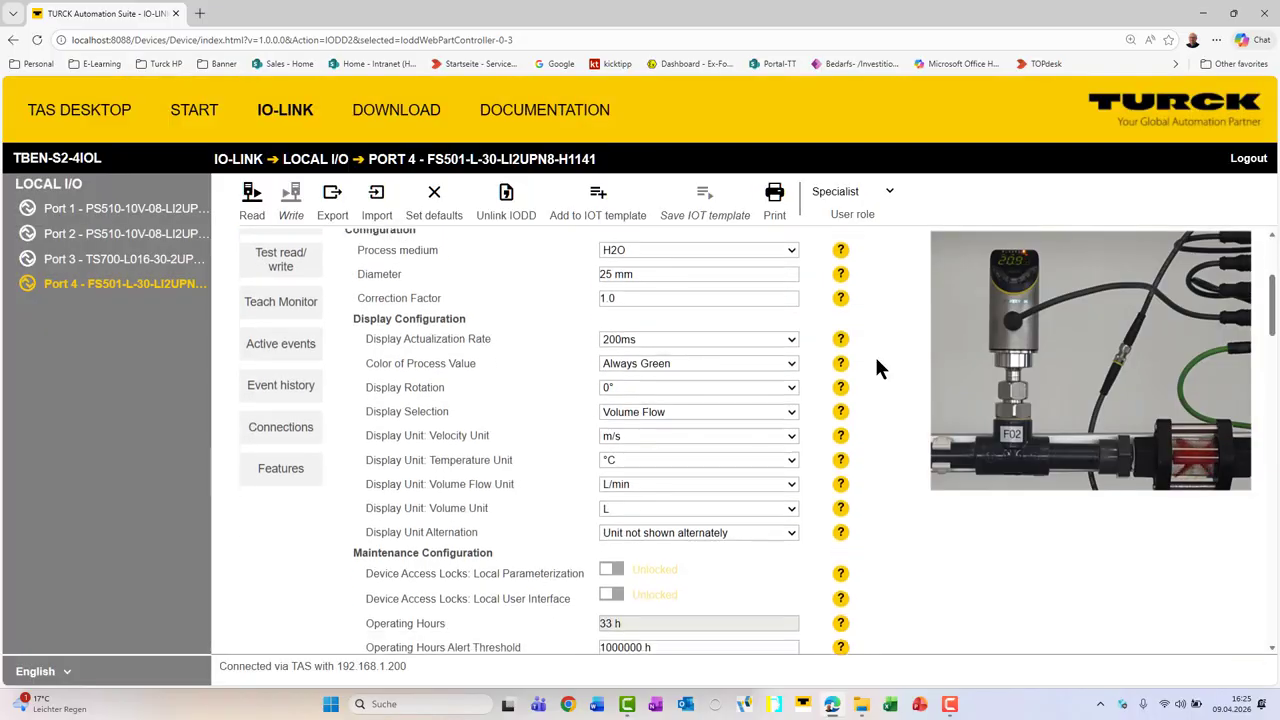
pyautogui.click(772, 410)
pyautogui.click(722, 432)
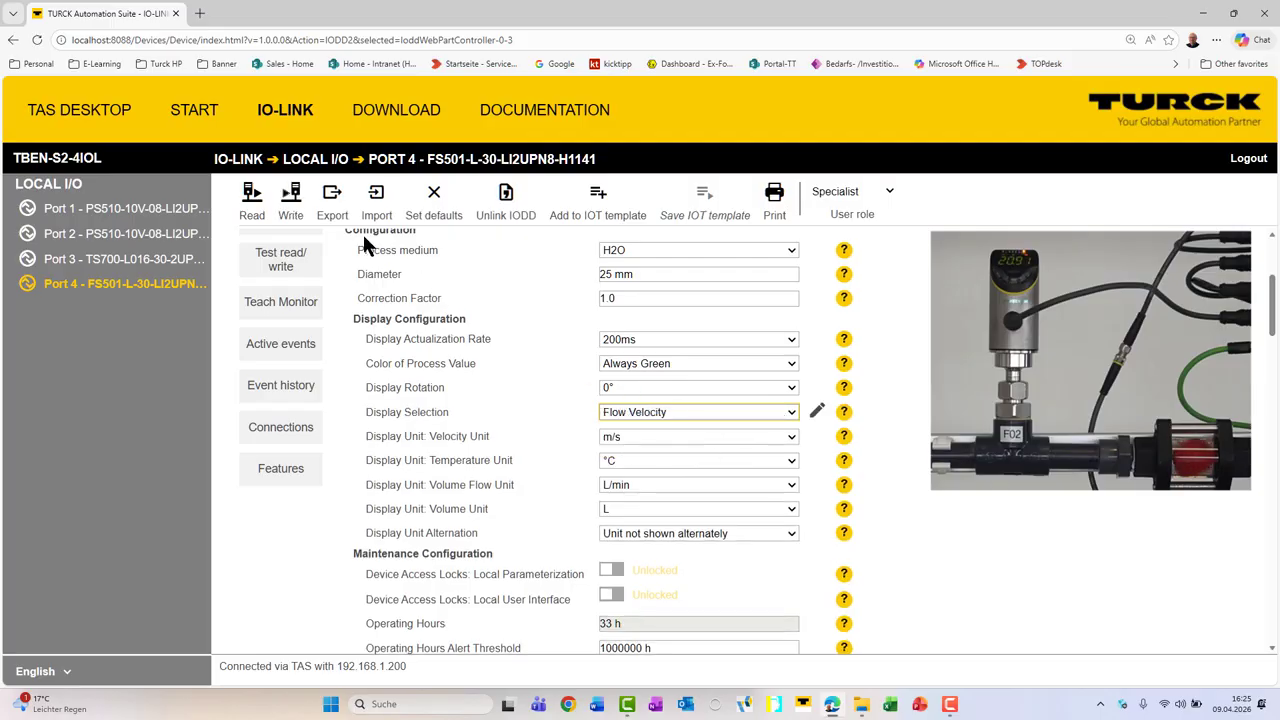
pyautogui.click(284, 194)
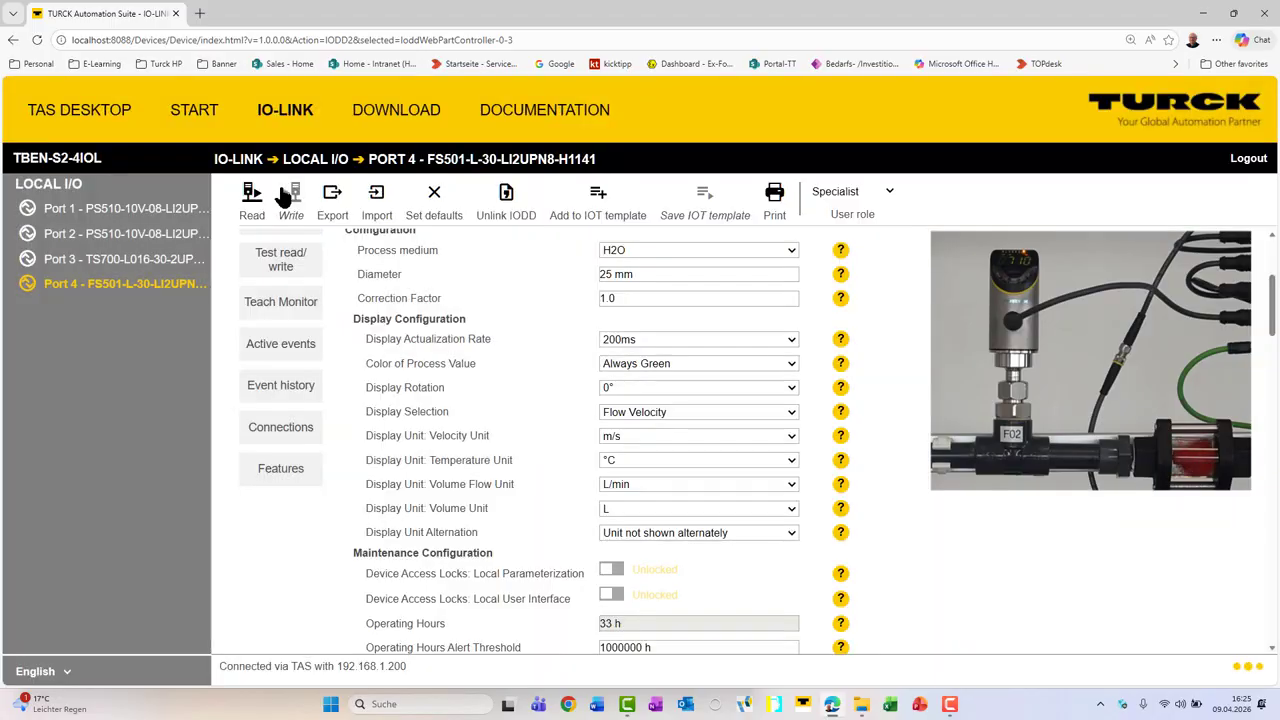
# Step: Teach switching point SP2 of Output 1 in the Teach Monitor using Single-Value Teach, and check the switching points table
pyautogui.click(296, 313)
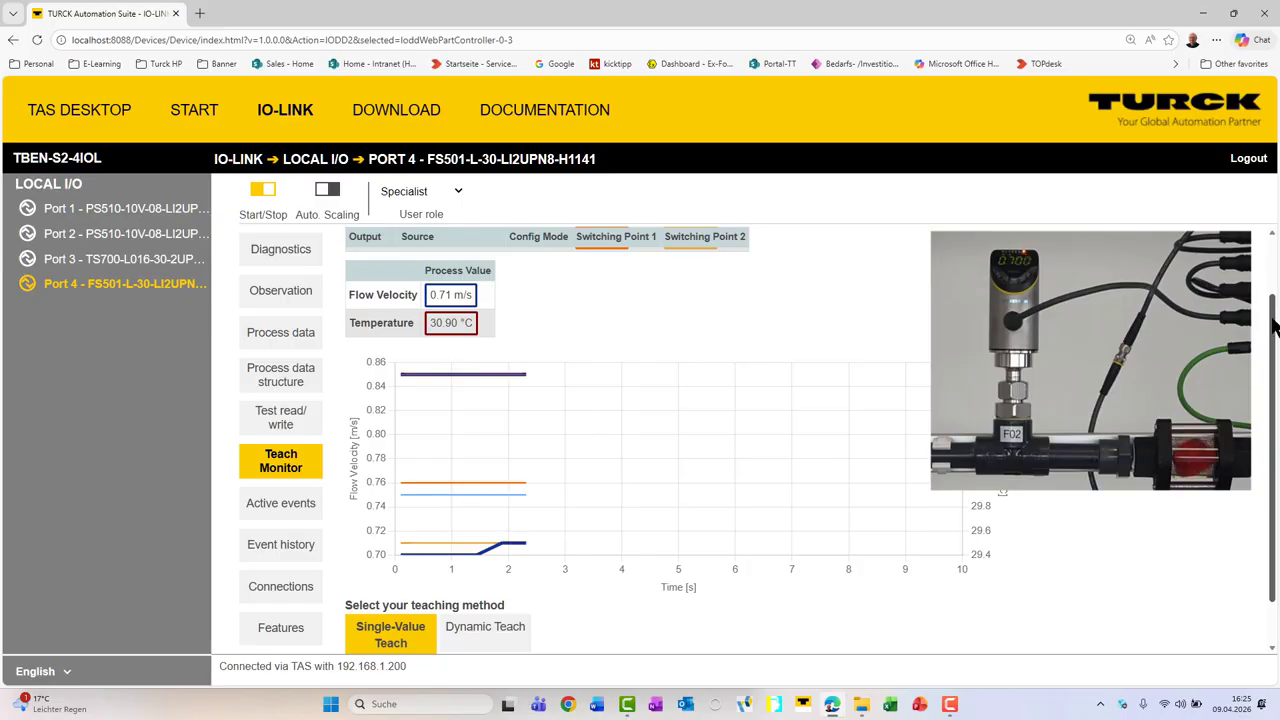
pyautogui.moveTo(1273, 318); pyautogui.dragTo(1273, 269)
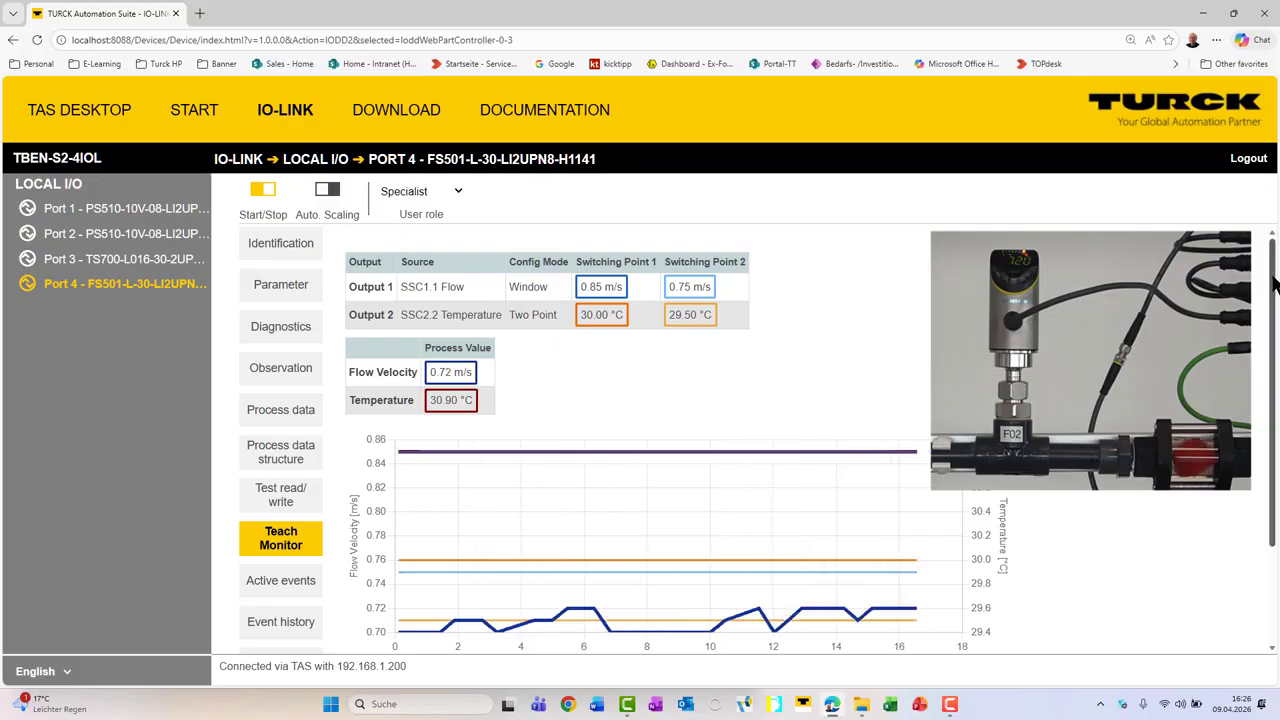
pyautogui.moveTo(1272, 276); pyautogui.dragTo(1276, 322)
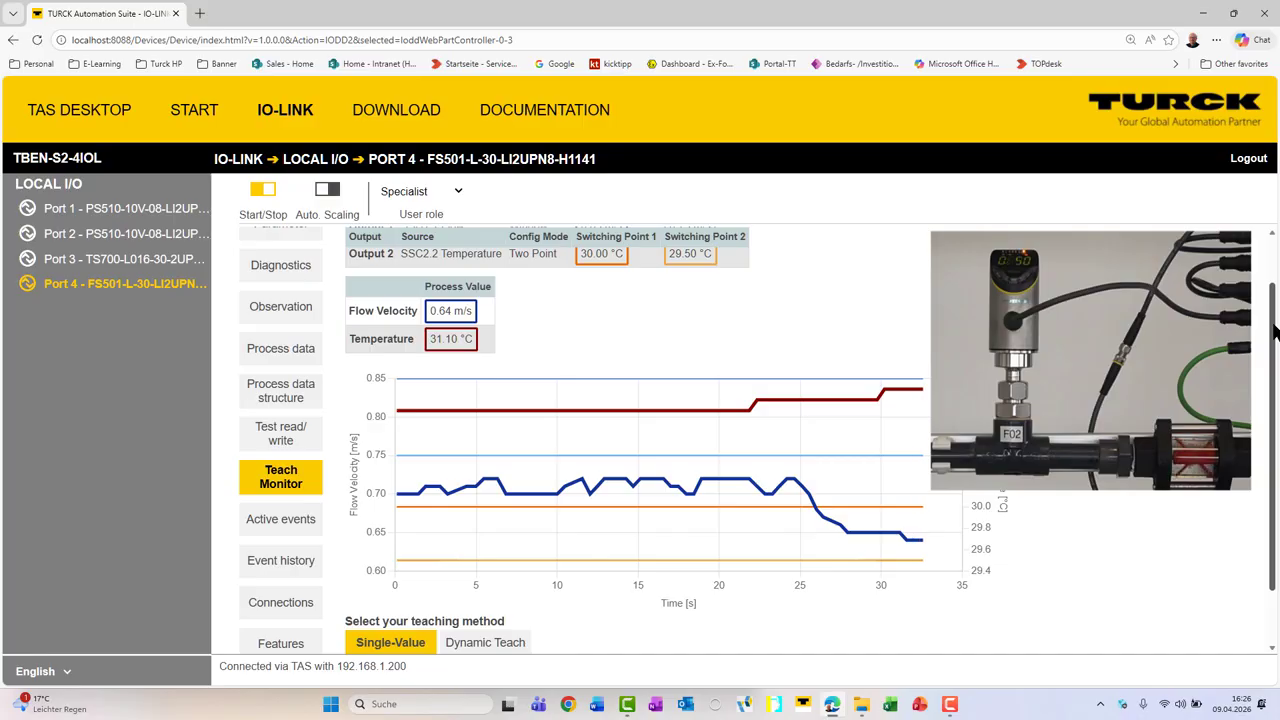
pyautogui.moveTo(1274, 333); pyautogui.dragTo(1274, 388)
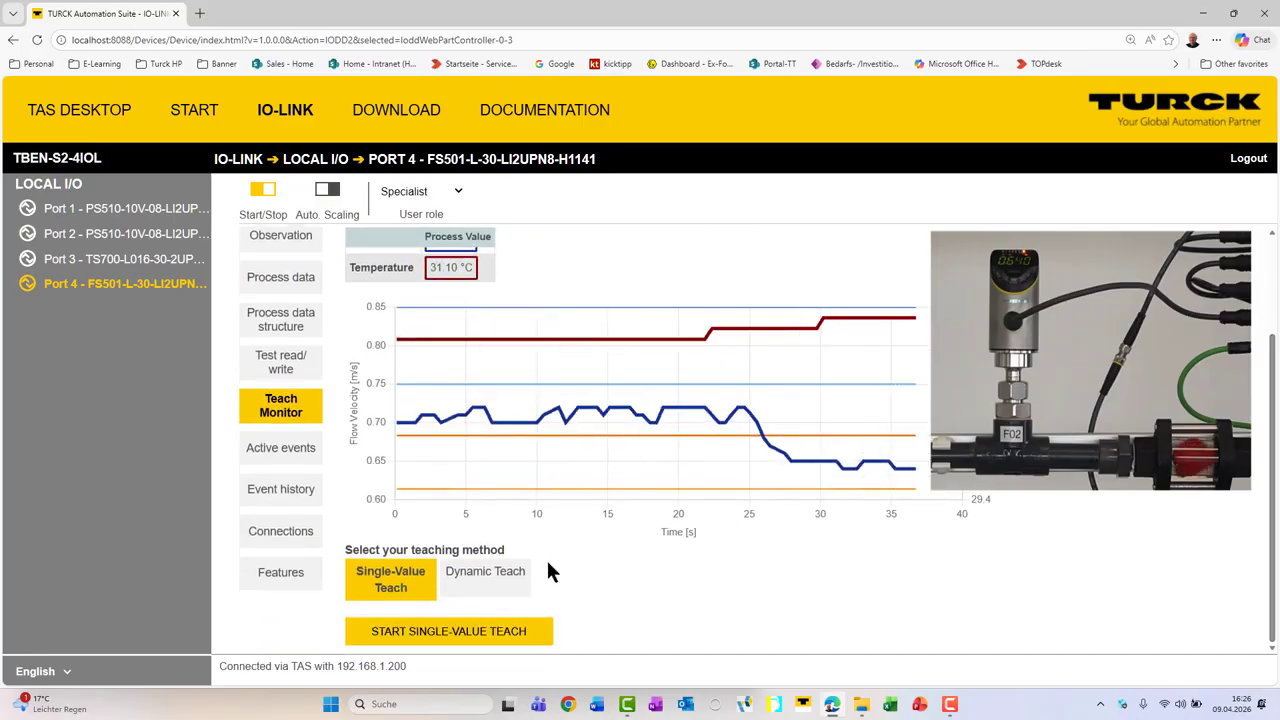
pyautogui.click(497, 640)
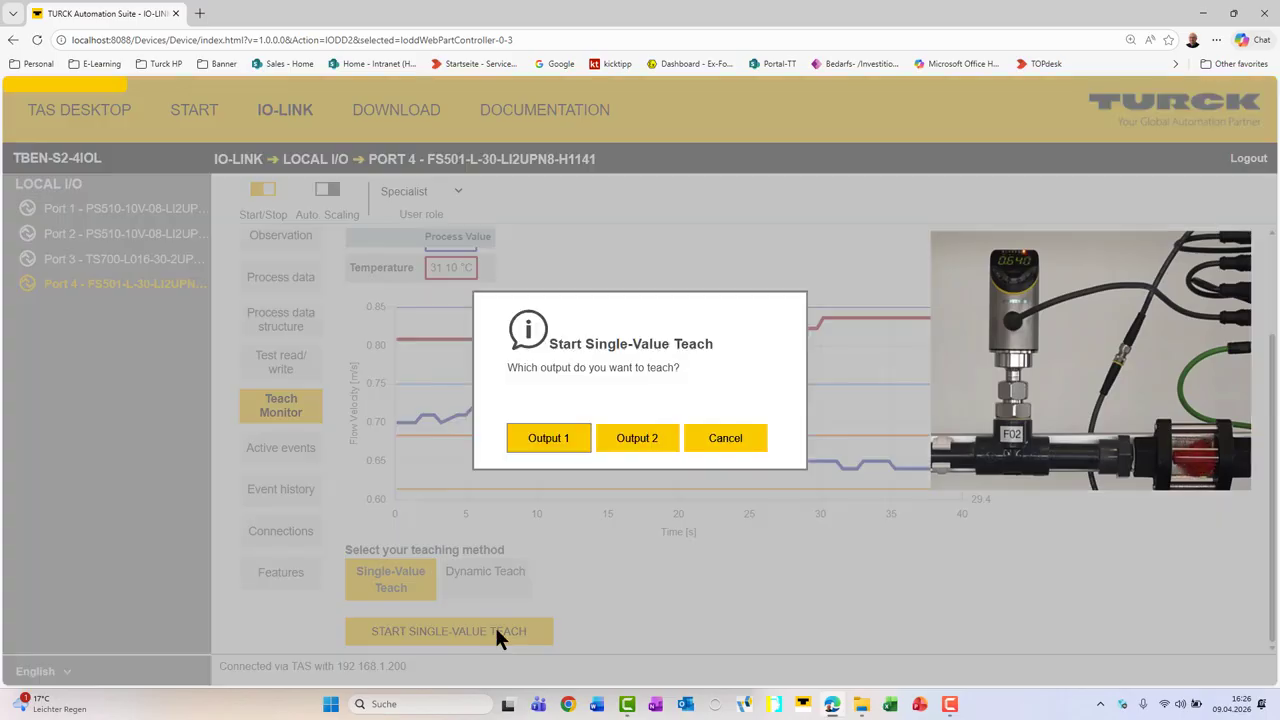
pyautogui.click(545, 438)
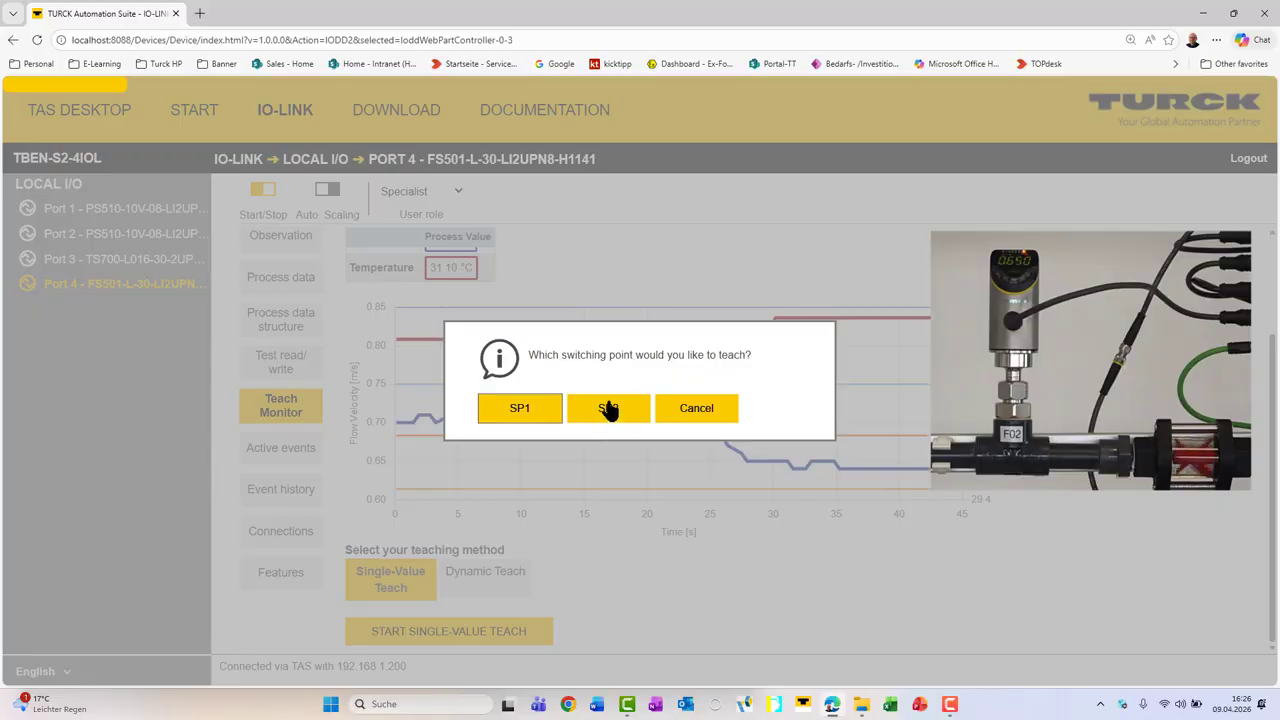
pyautogui.click(606, 410)
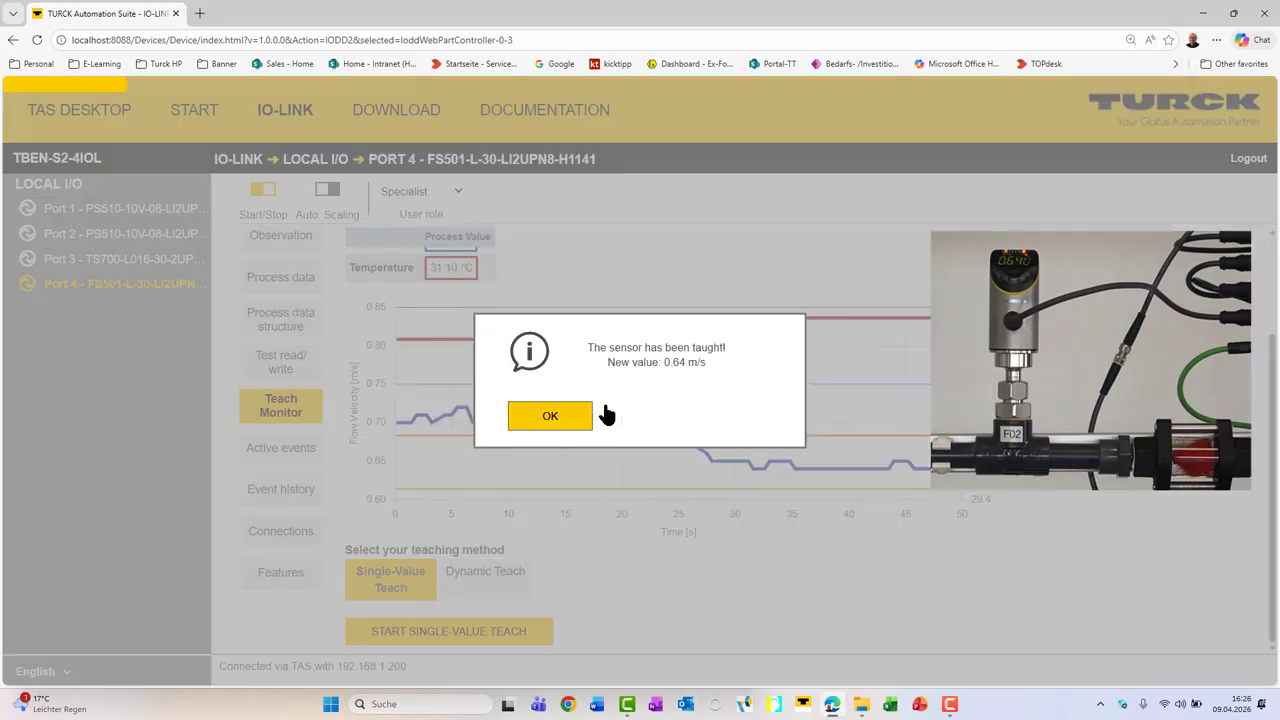
pyautogui.click(552, 418)
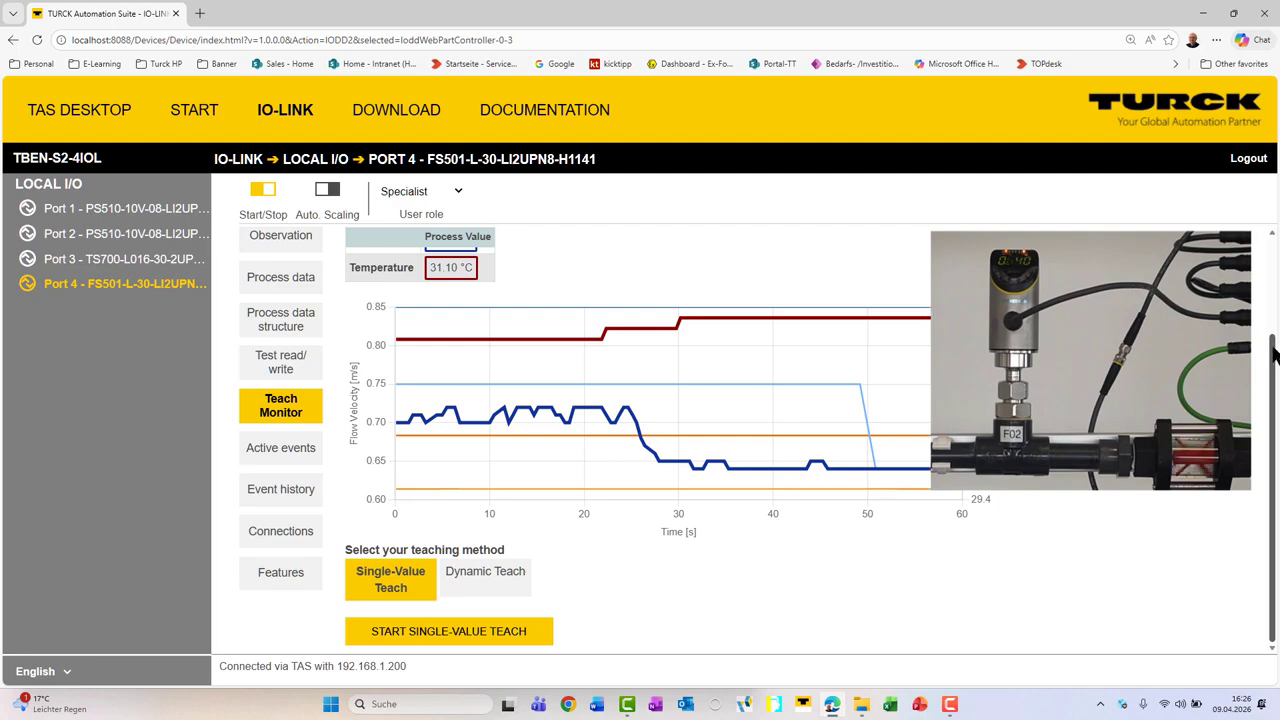
pyautogui.moveTo(1273, 356); pyautogui.dragTo(1273, 258)
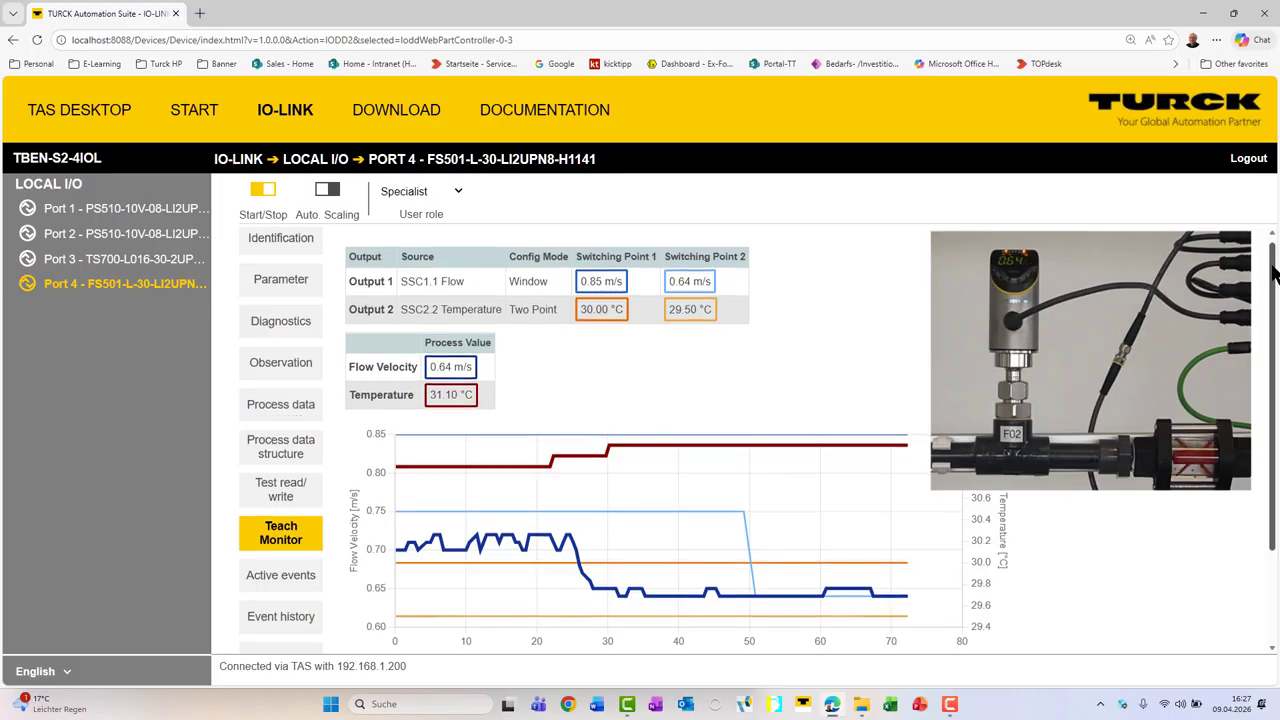
# Step: Teach SP2 of Output 1 using Dynamic Teach, recording the changing flow rate before stopping the teach process
pyautogui.moveTo(1274, 275); pyautogui.dragTo(1274, 279)
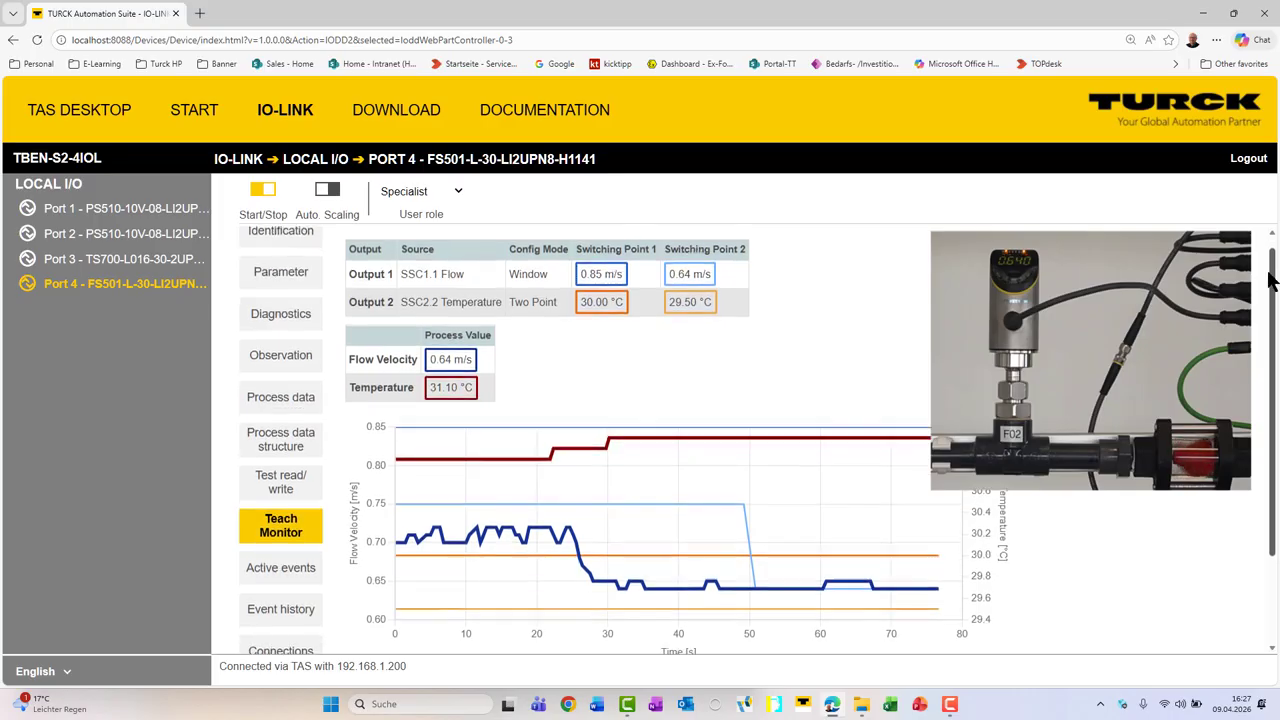
pyautogui.moveTo(1274, 279); pyautogui.dragTo(1275, 302)
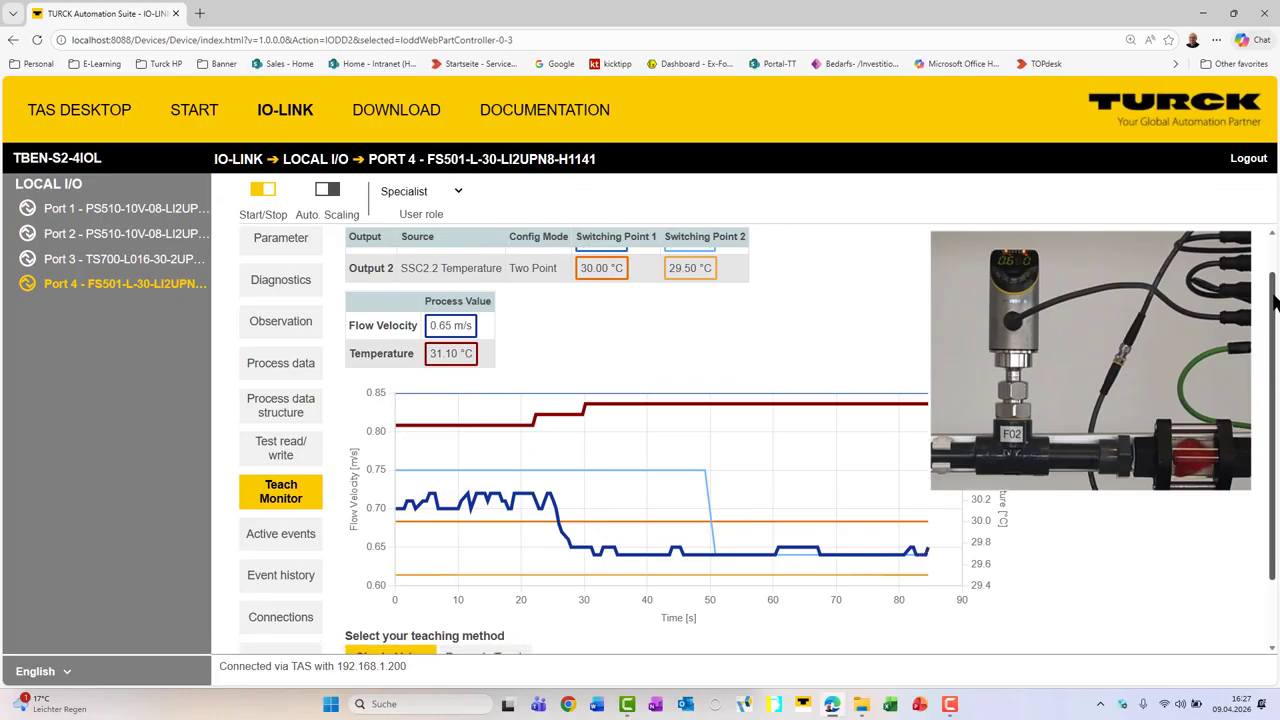
pyautogui.moveTo(1275, 302); pyautogui.dragTo(1270, 342)
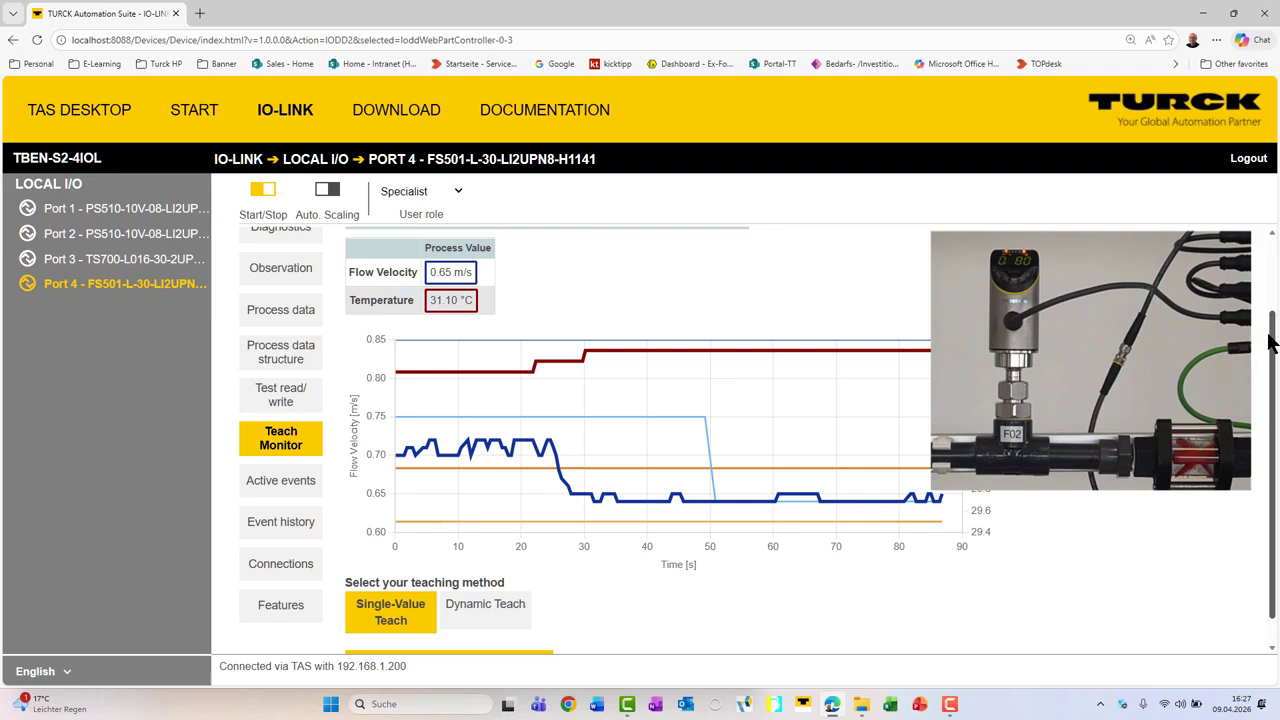
pyautogui.click(500, 612)
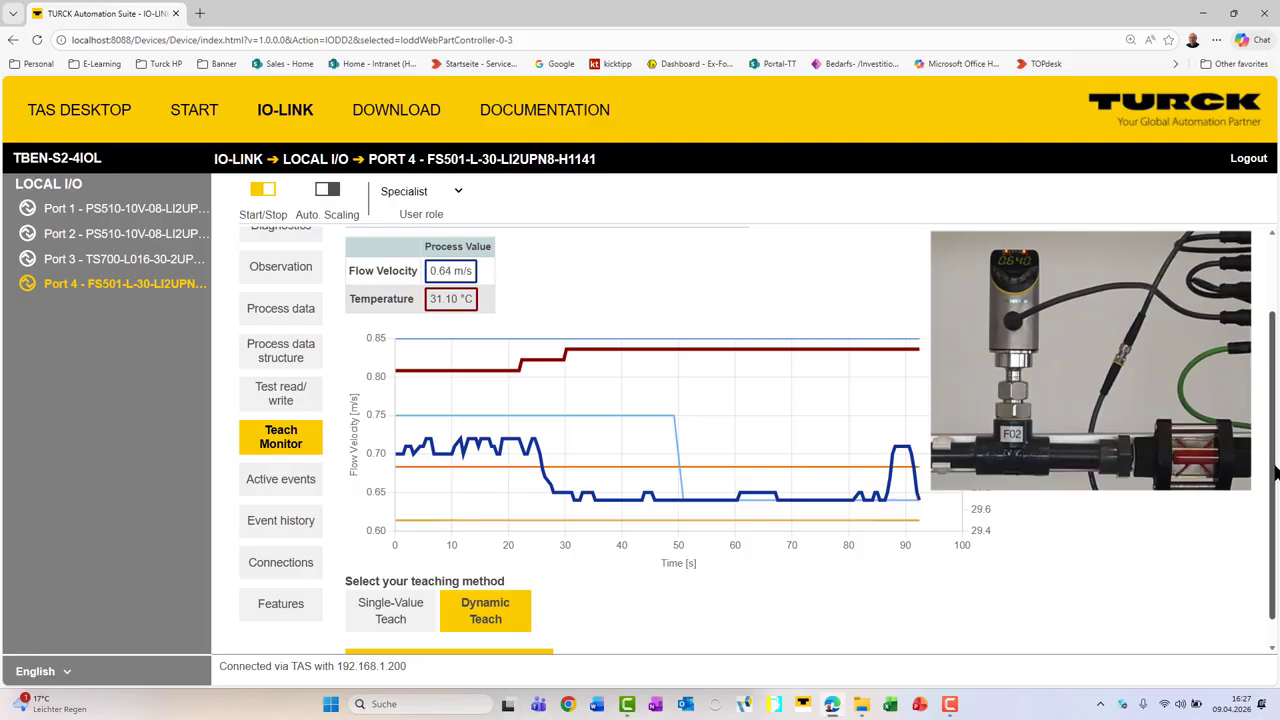
pyautogui.moveTo(1274, 468); pyautogui.dragTo(1275, 490)
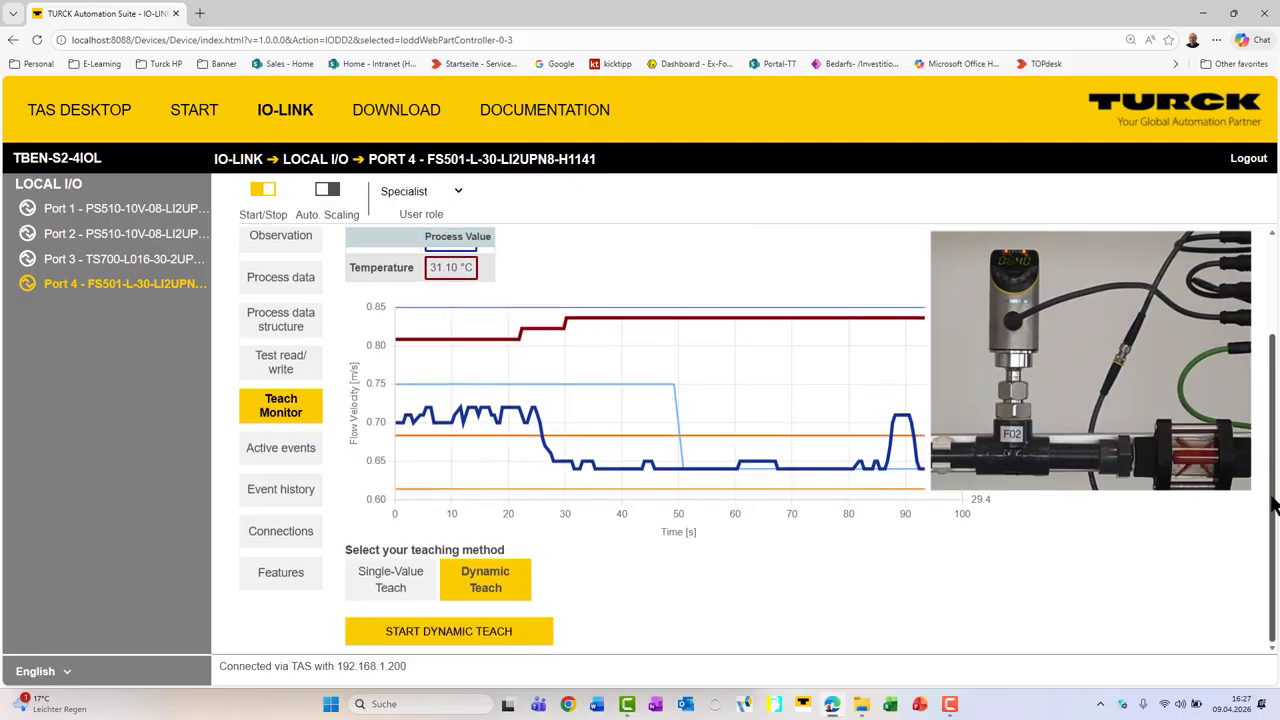
pyautogui.click(530, 641)
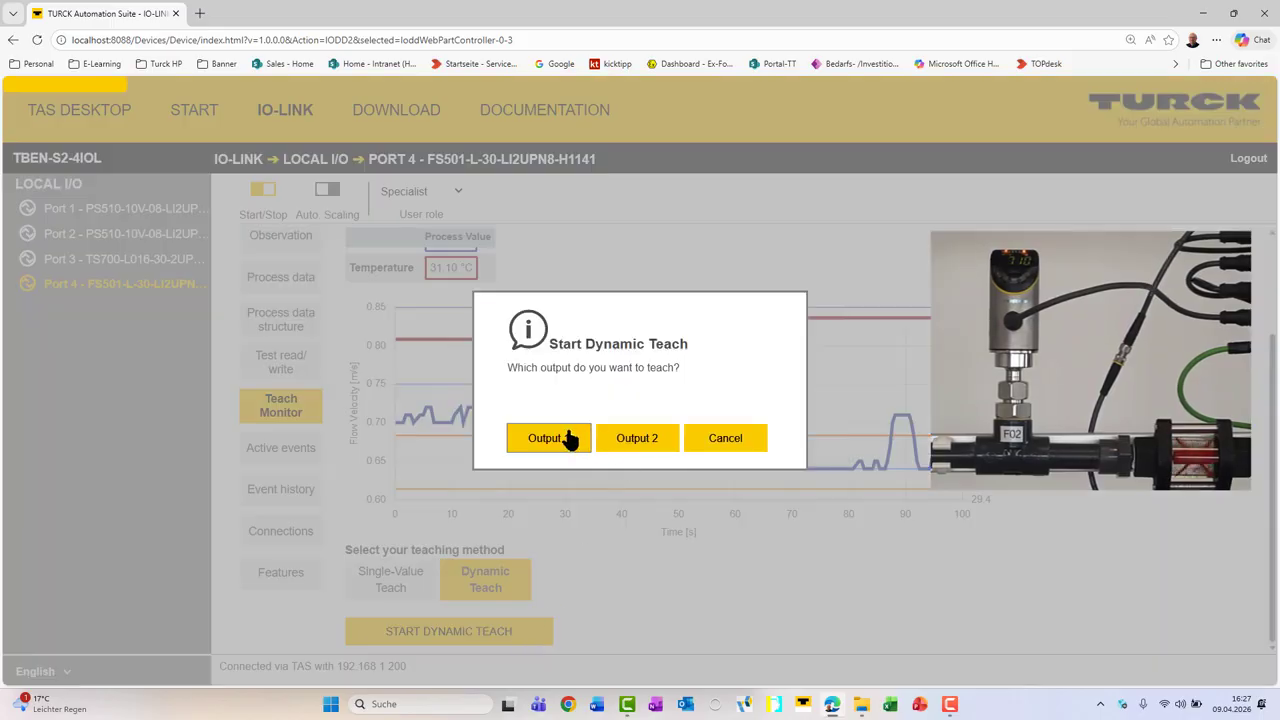
pyautogui.click(562, 442)
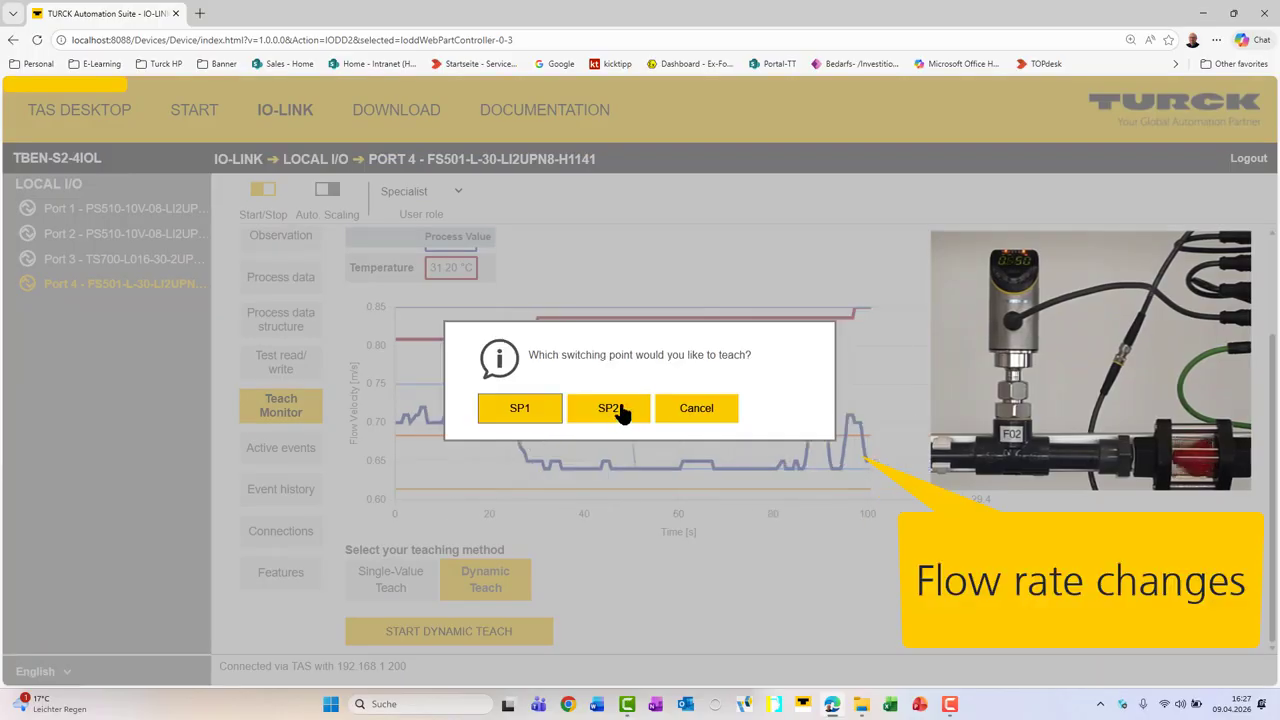
pyautogui.click(621, 414)
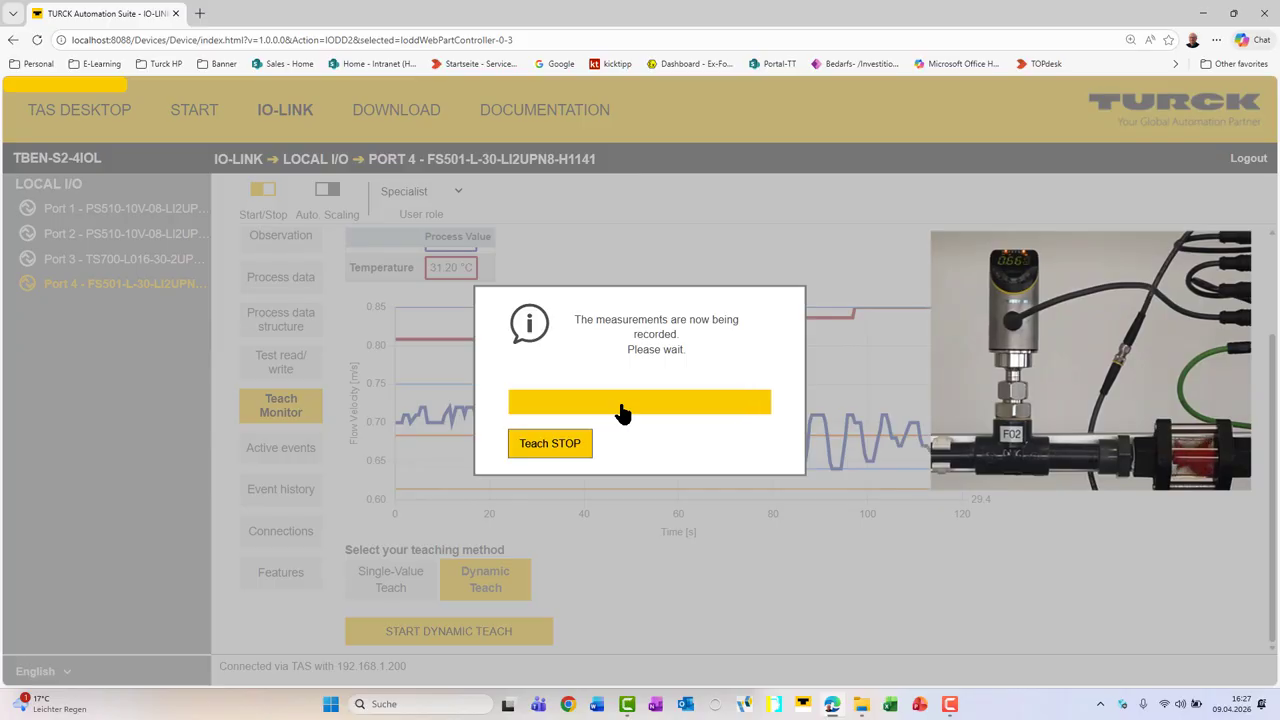
pyautogui.click(560, 455)
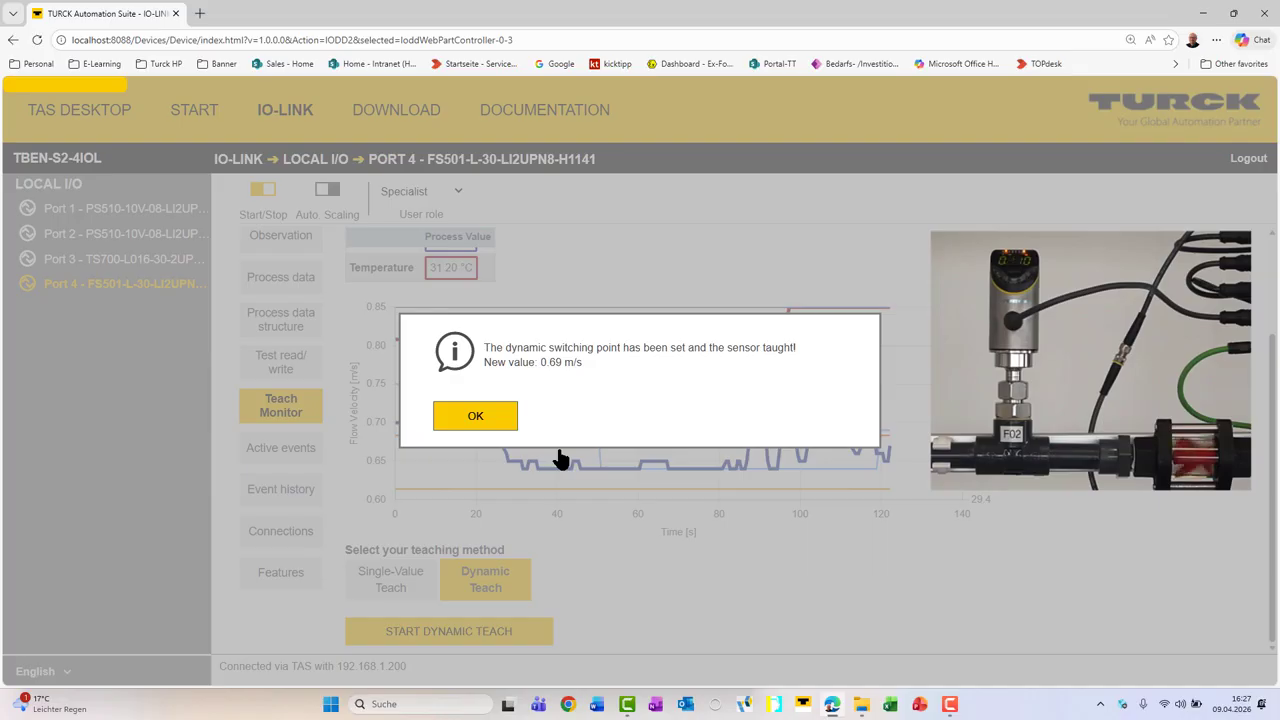
pyautogui.click(476, 417)
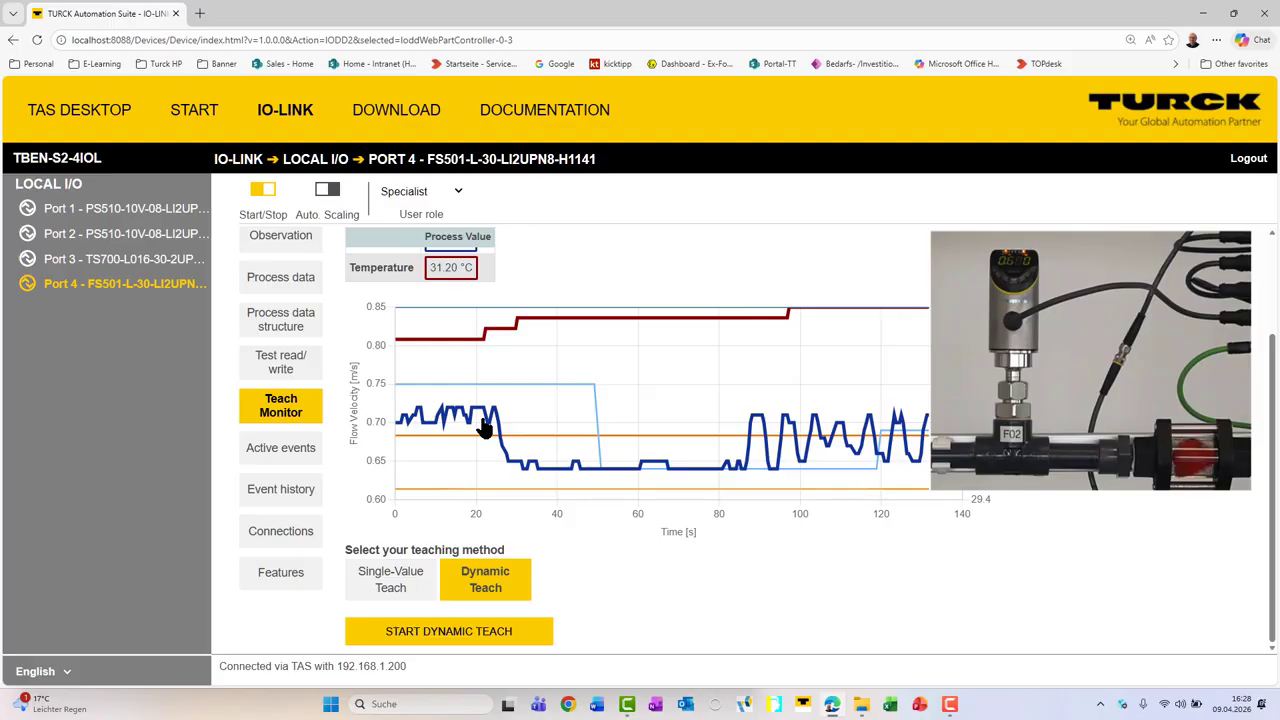
pyautogui.scroll(2, 1267, 295)
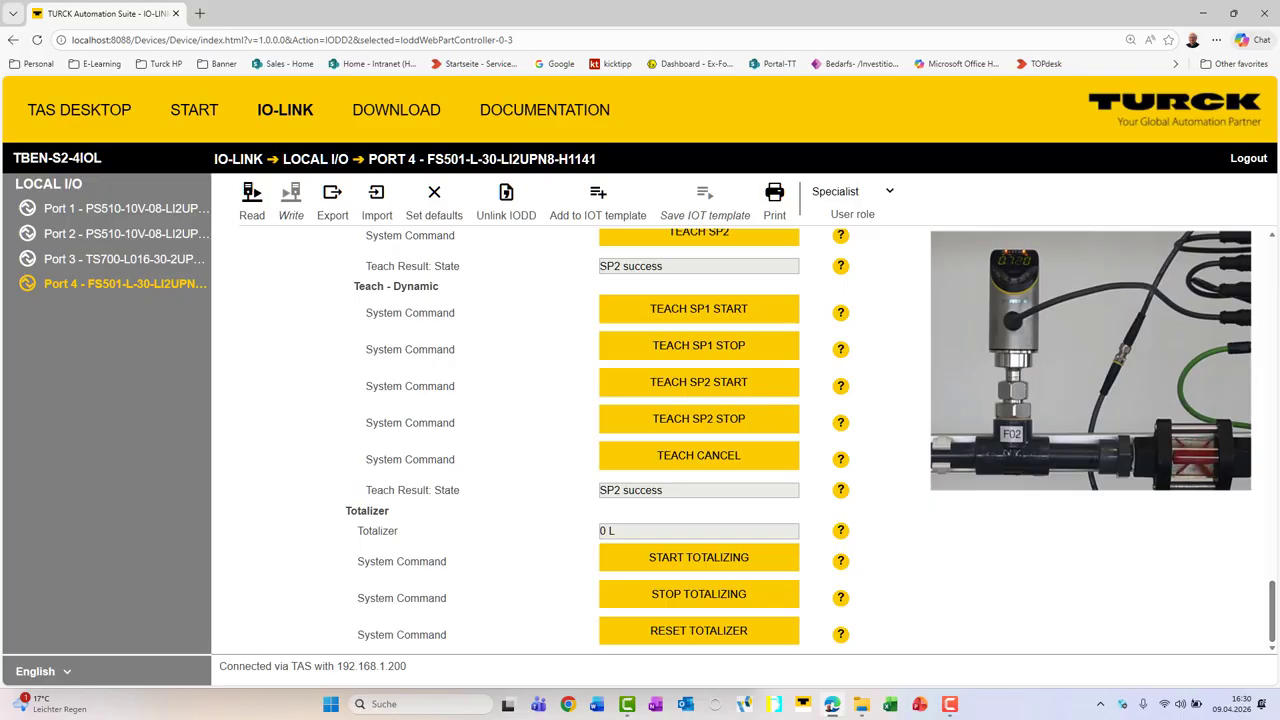
# Step: Send the Start Totalizing system command to the sensor from the Totalizer parameters
pyautogui.click(700, 566)
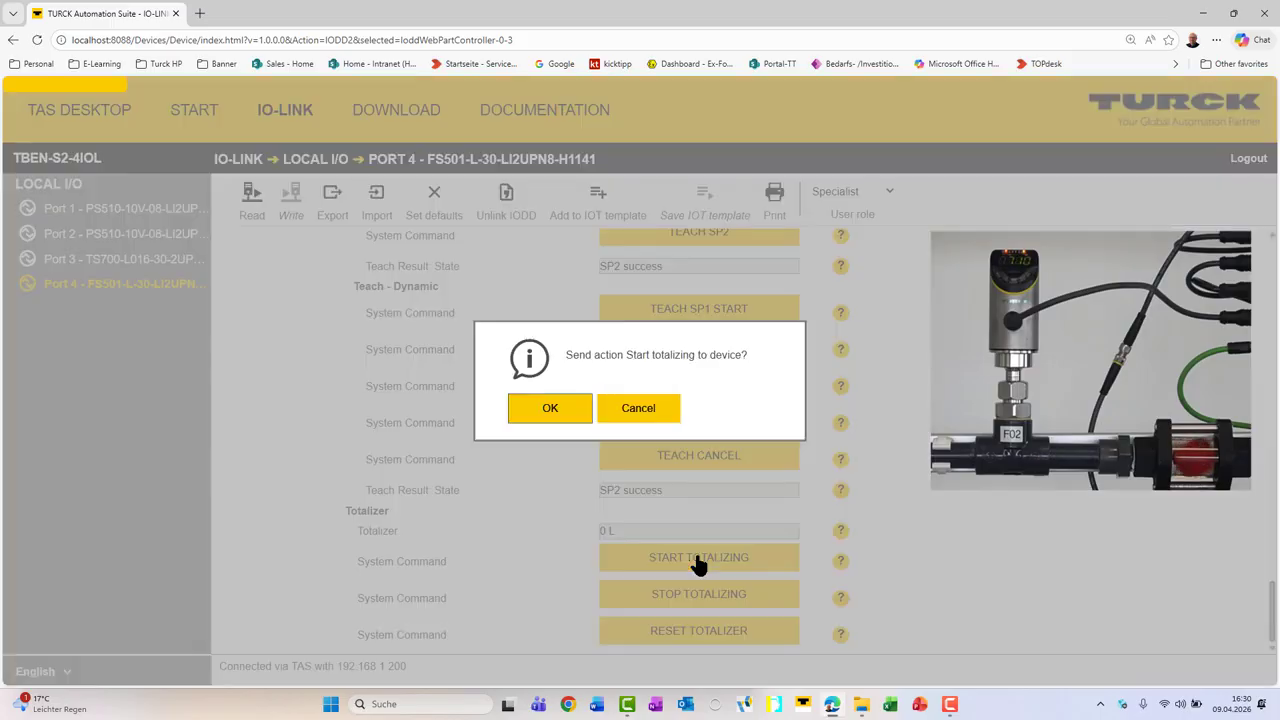
pyautogui.click(530, 408)
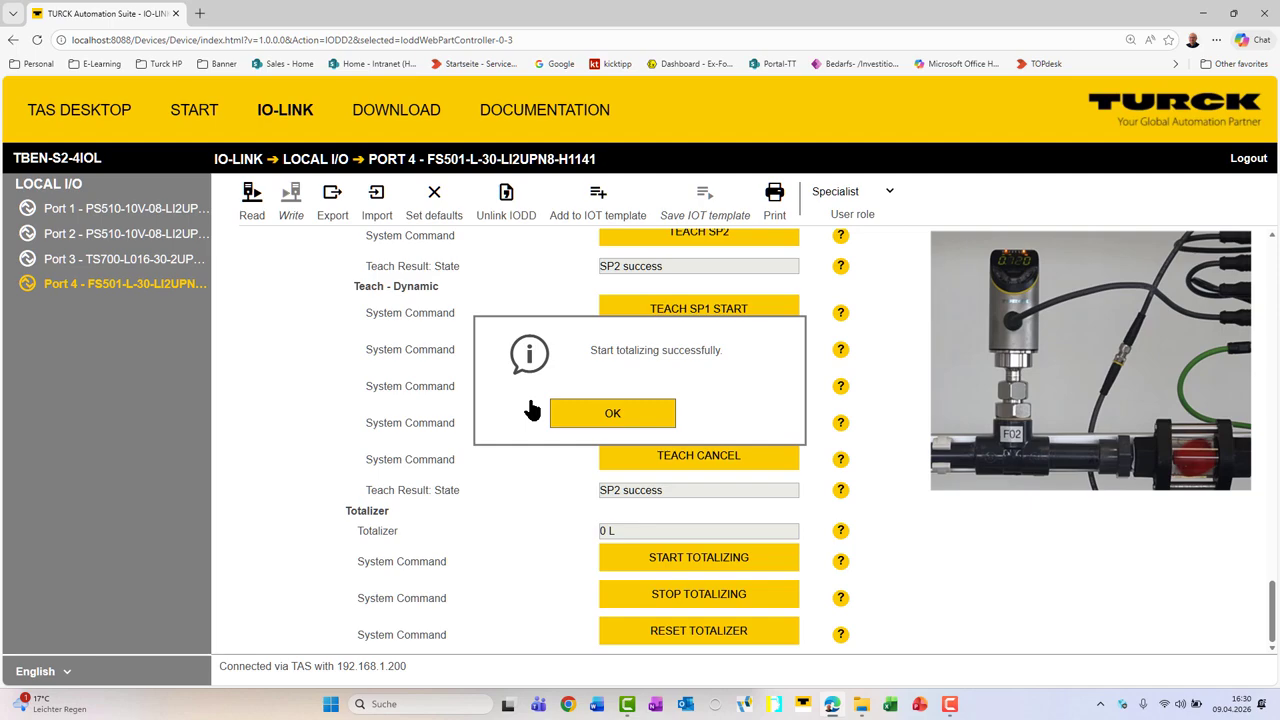
pyautogui.click(639, 418)
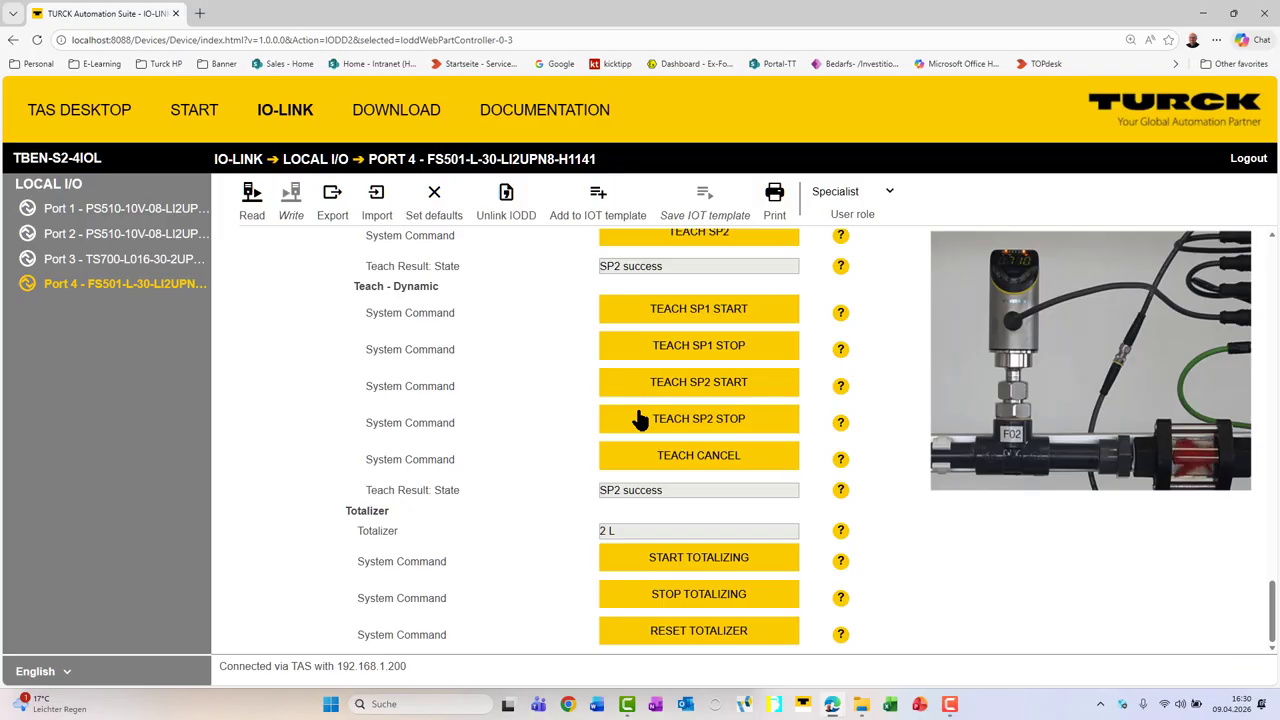
# Step: Send the Stop Totalizing system command to the sensor to halt the volume count
pyautogui.click(686, 597)
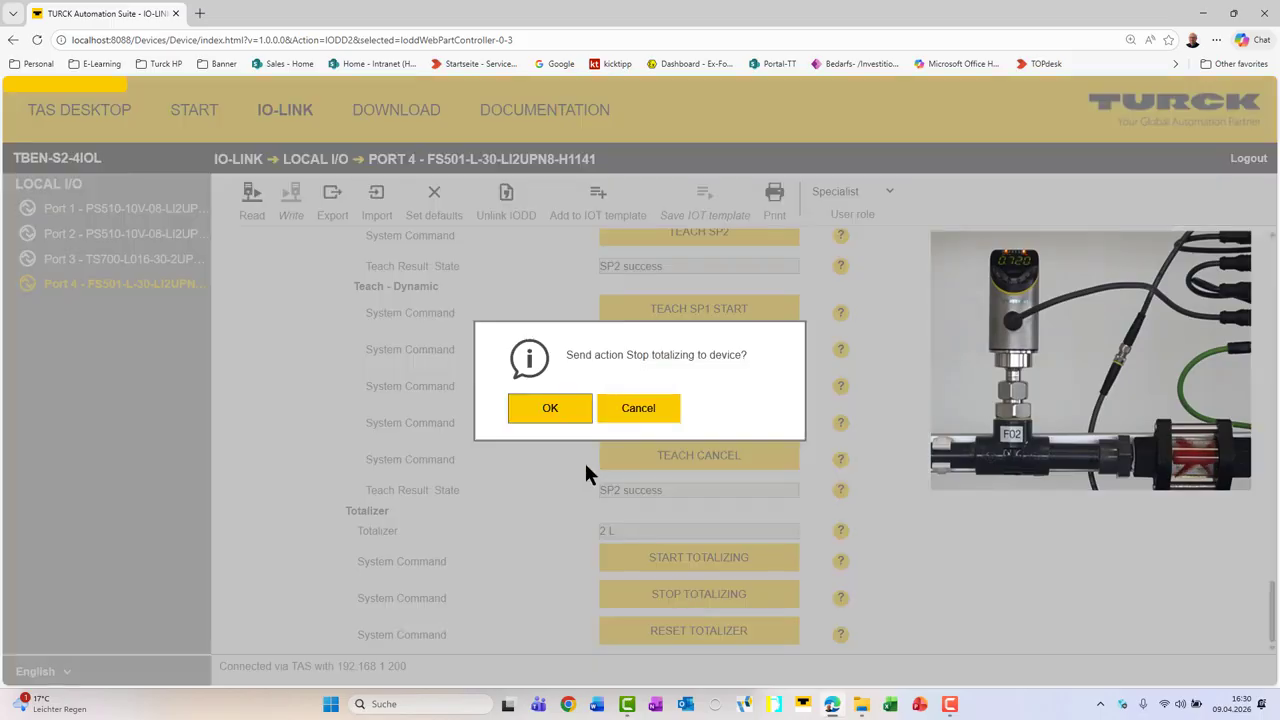
pyautogui.click(548, 416)
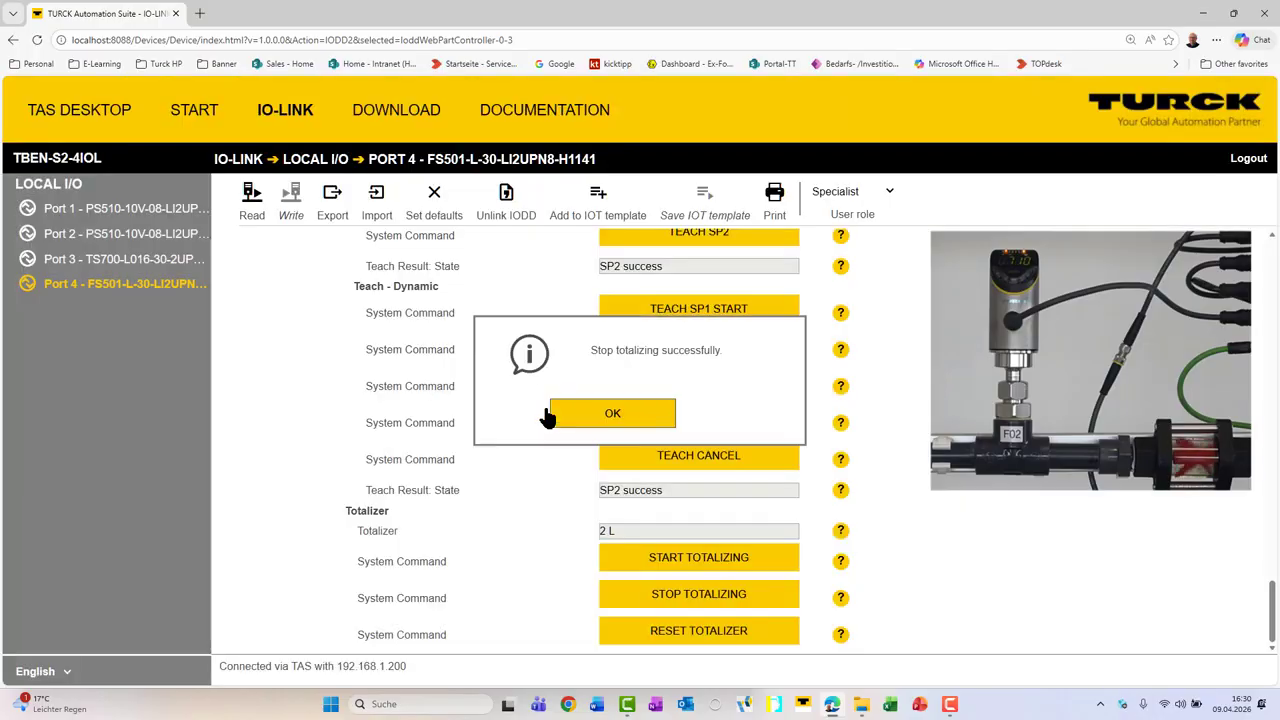
pyautogui.click(608, 414)
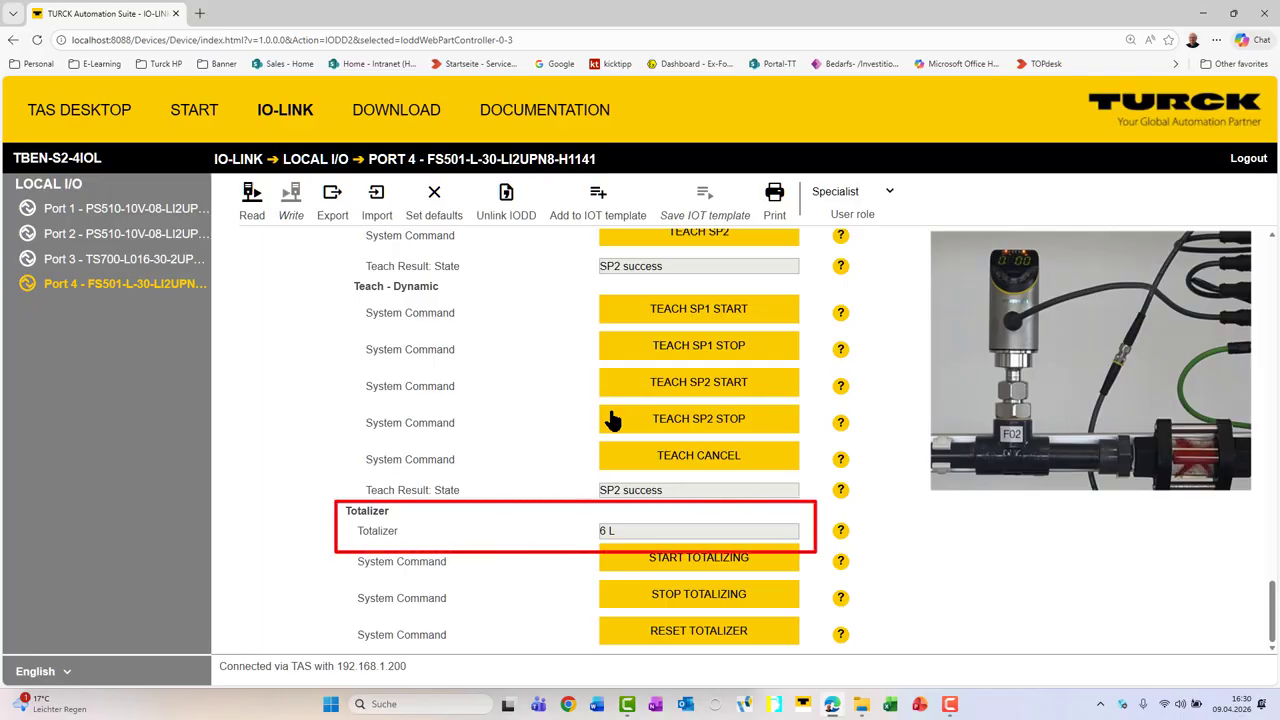
# Step: Reset the sensor's totalizer with the Reset Totalizer system command
pyautogui.click(671, 640)
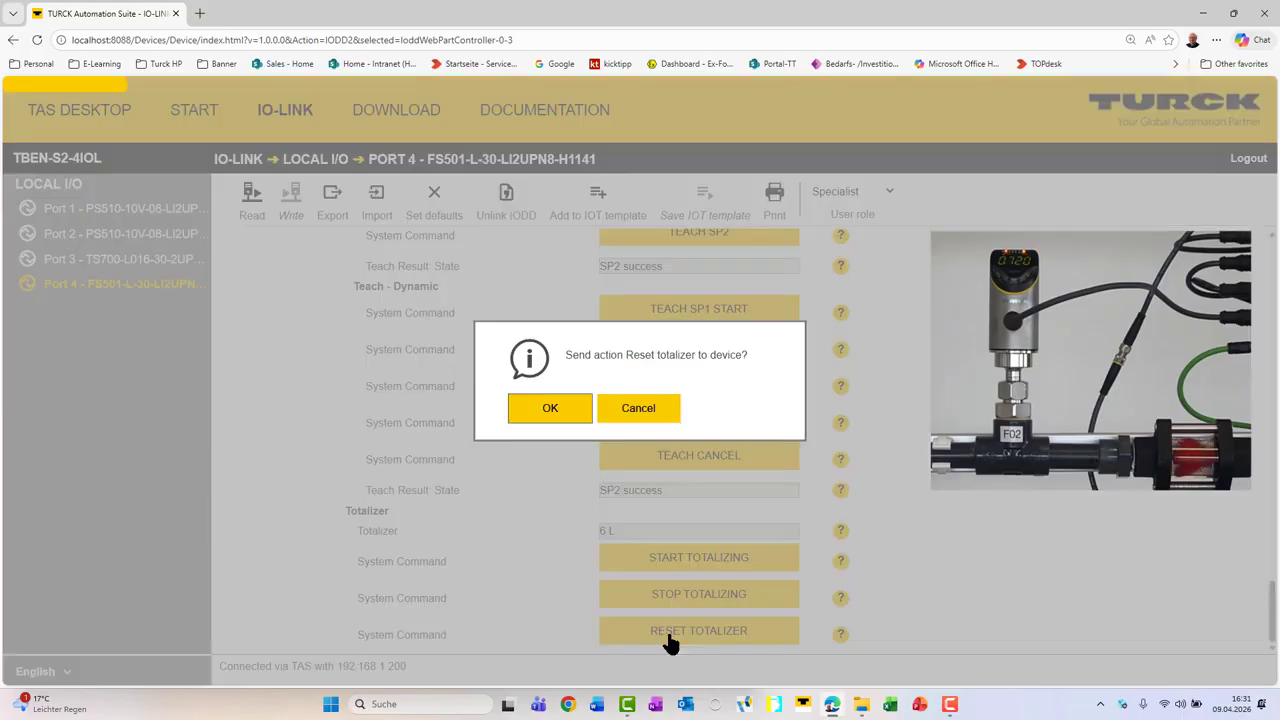
pyautogui.click(530, 407)
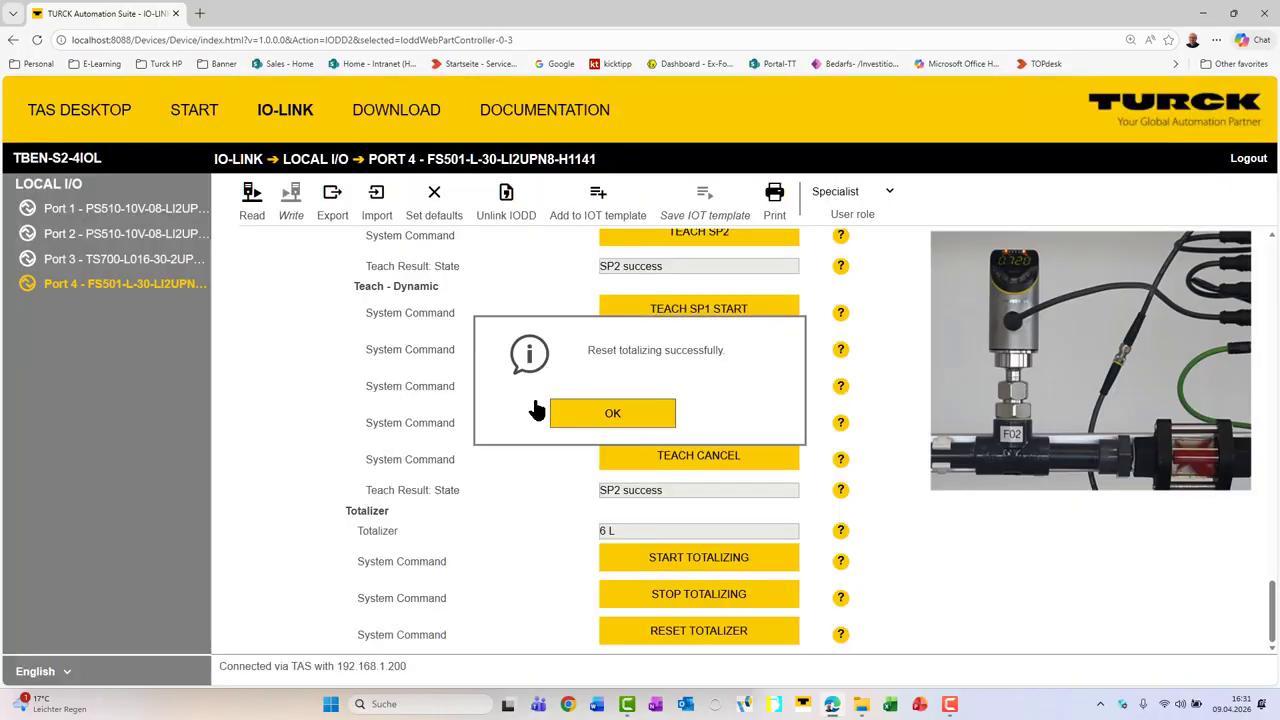
pyautogui.click(604, 420)
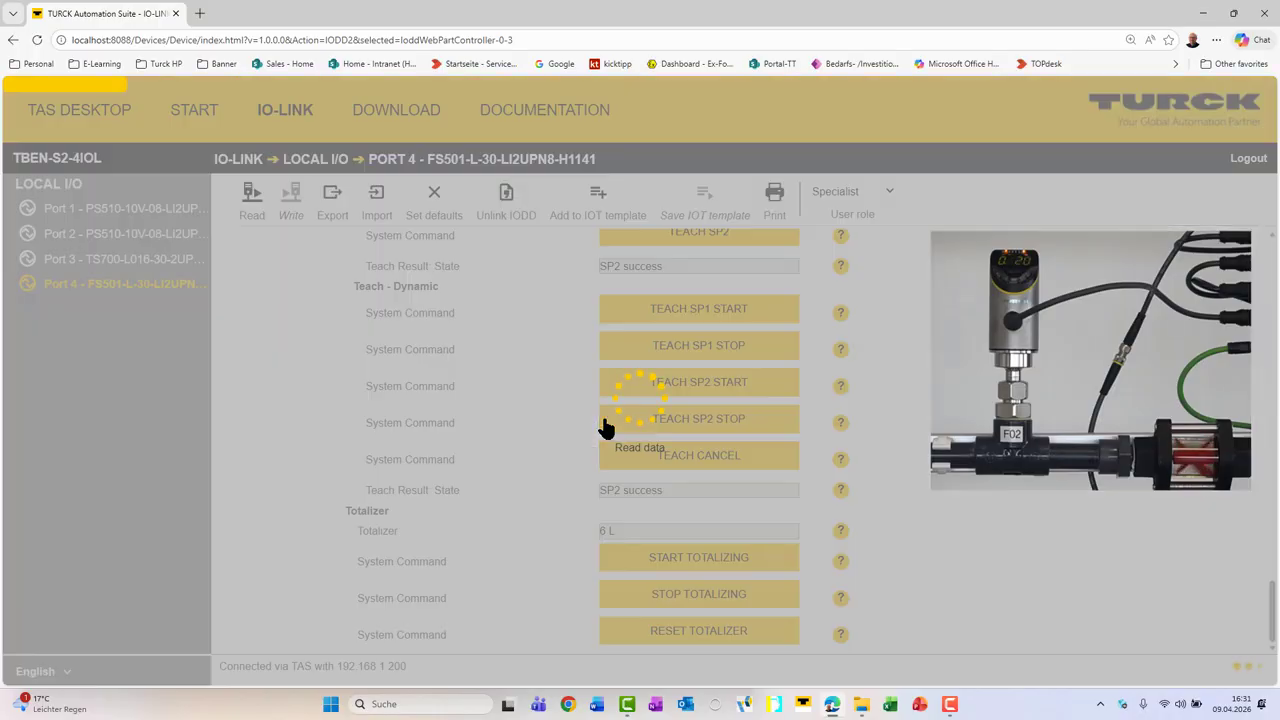